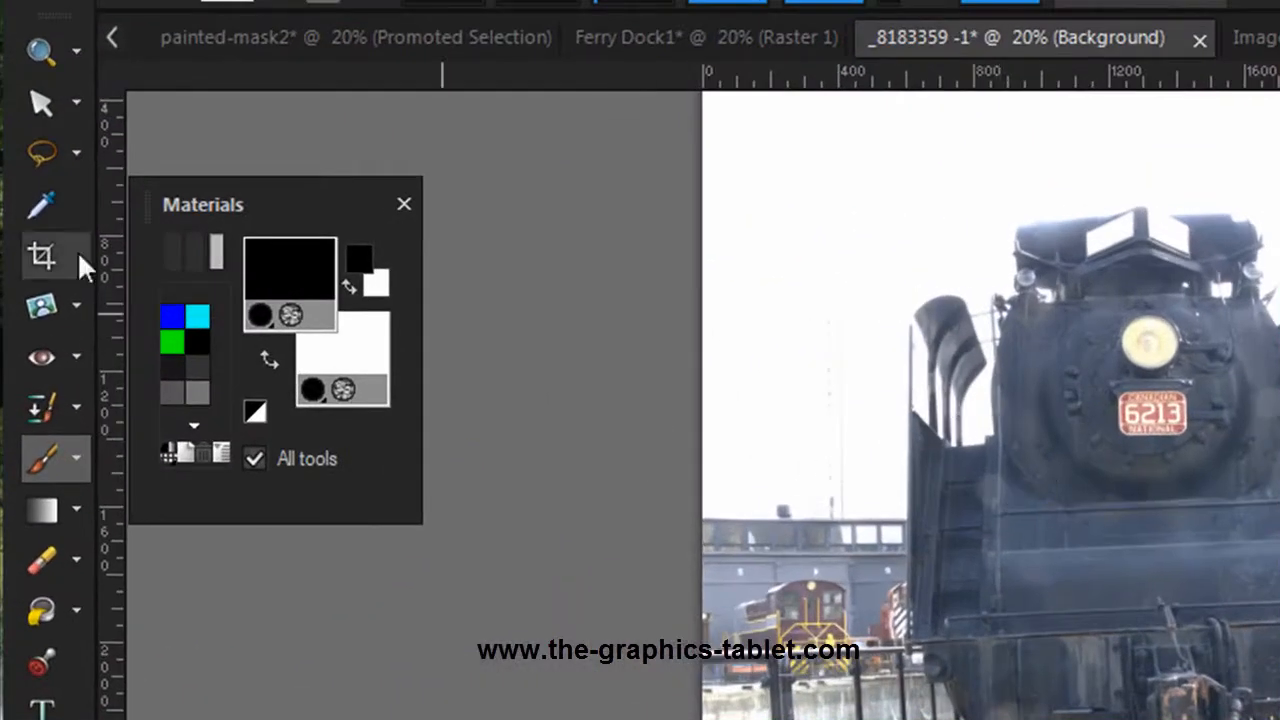
# Step: Straighten and crop the locomotive photo by aligning the straightening line with the horizontal edge across its front, at an angle of about 357.58
pyautogui.click(44, 300)
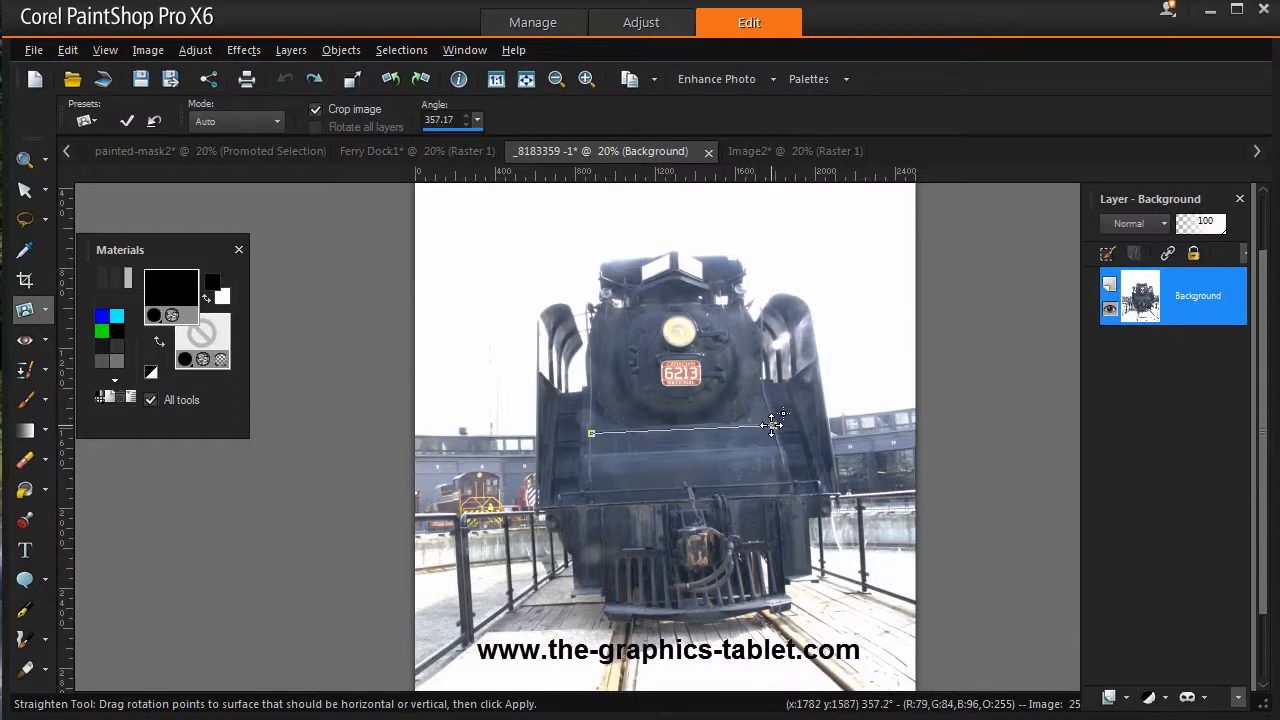
pyautogui.moveTo(773, 425); pyautogui.dragTo(783, 443)
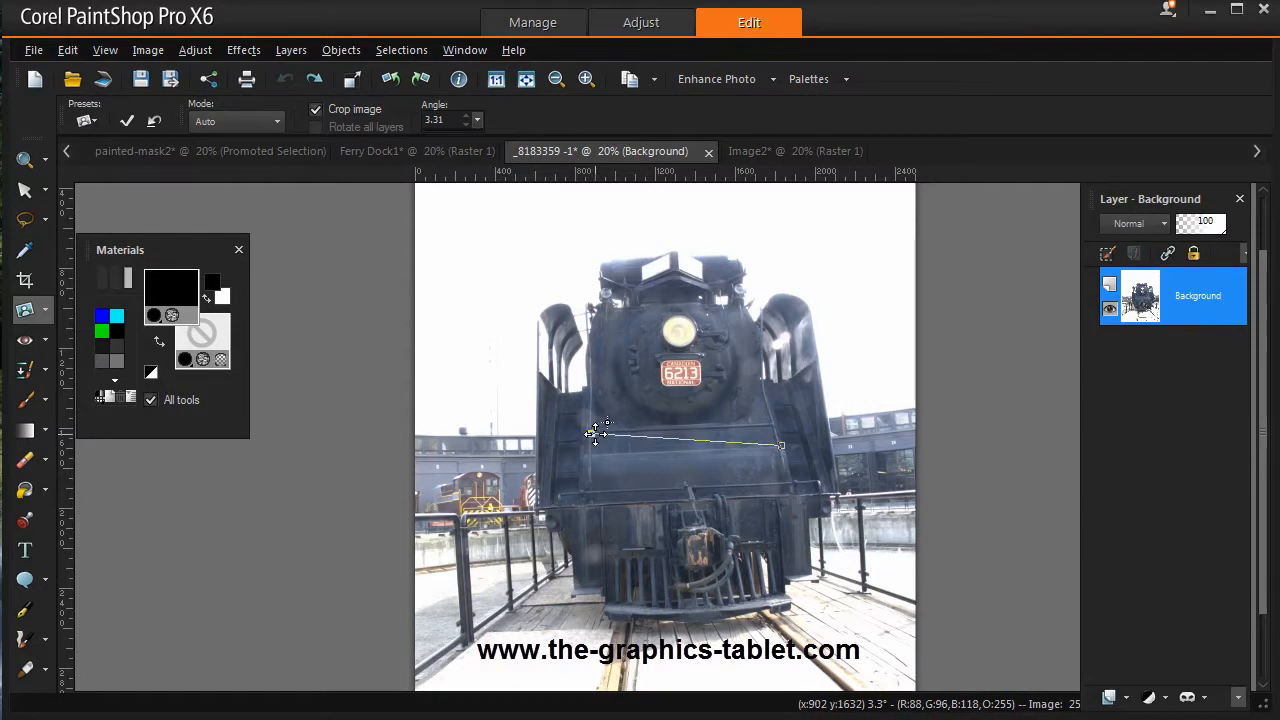
pyautogui.moveTo(594, 431); pyautogui.dragTo(593, 452)
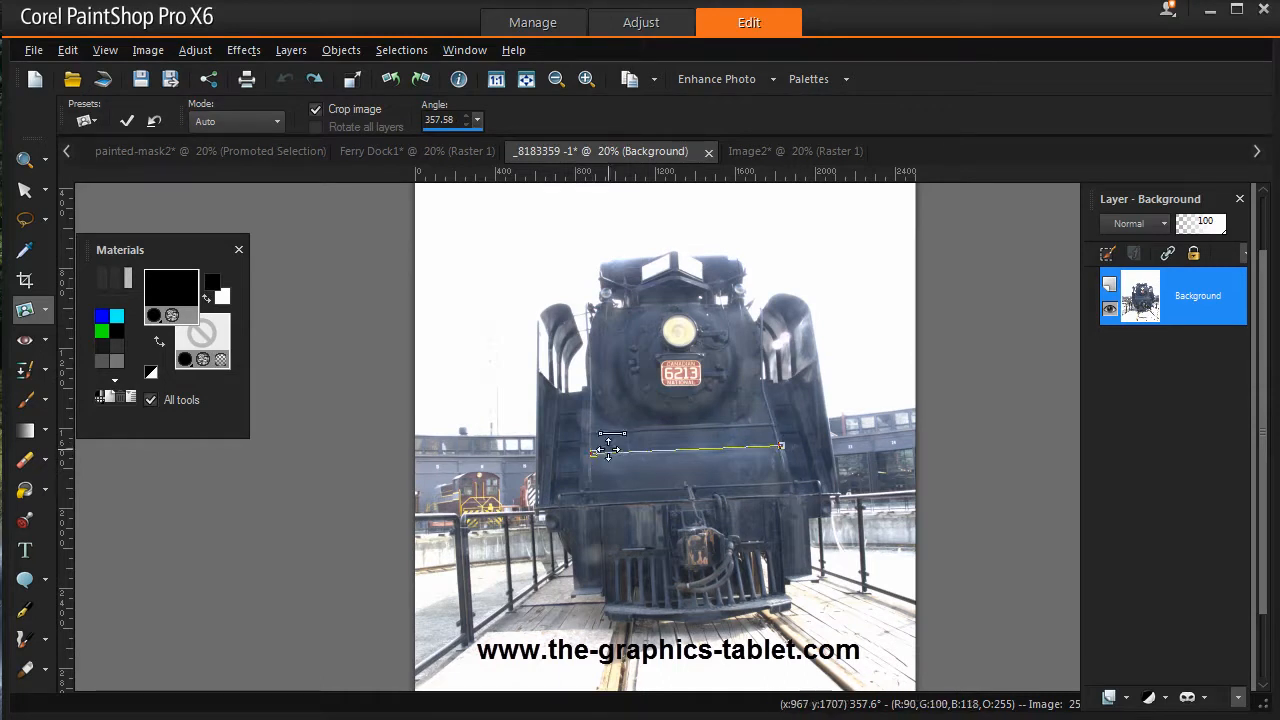
pyautogui.click(122, 122)
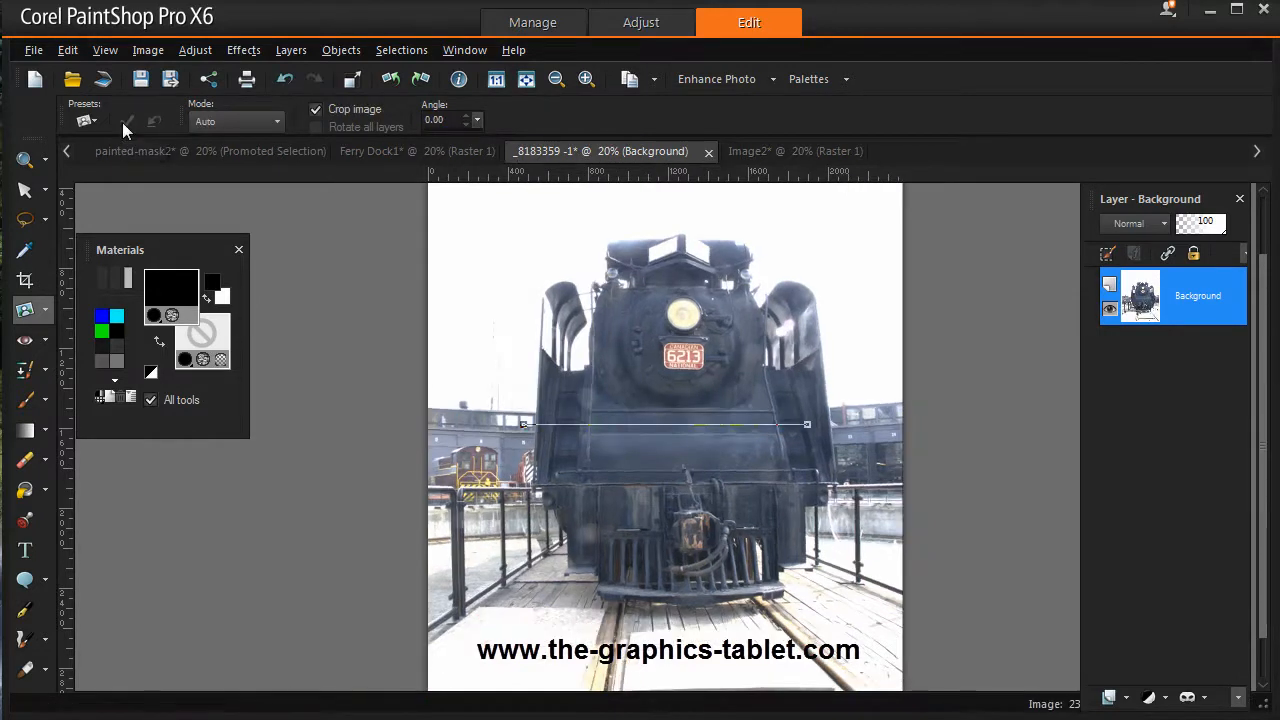
pyautogui.click(30, 405)
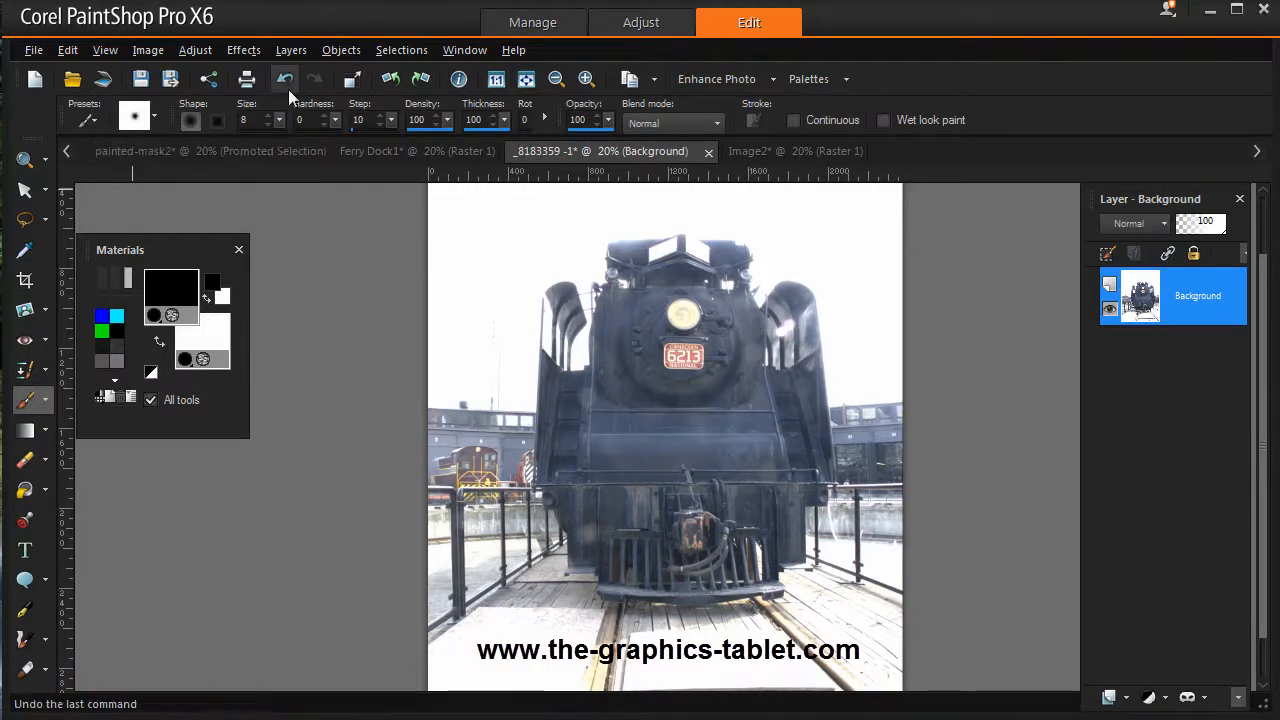
# Step: Turn the photo black and white with Hue/Saturation/Lightness, using saturation -100 and, for the Yellows range, hue -31 and saturation -100
pyautogui.click(196, 49)
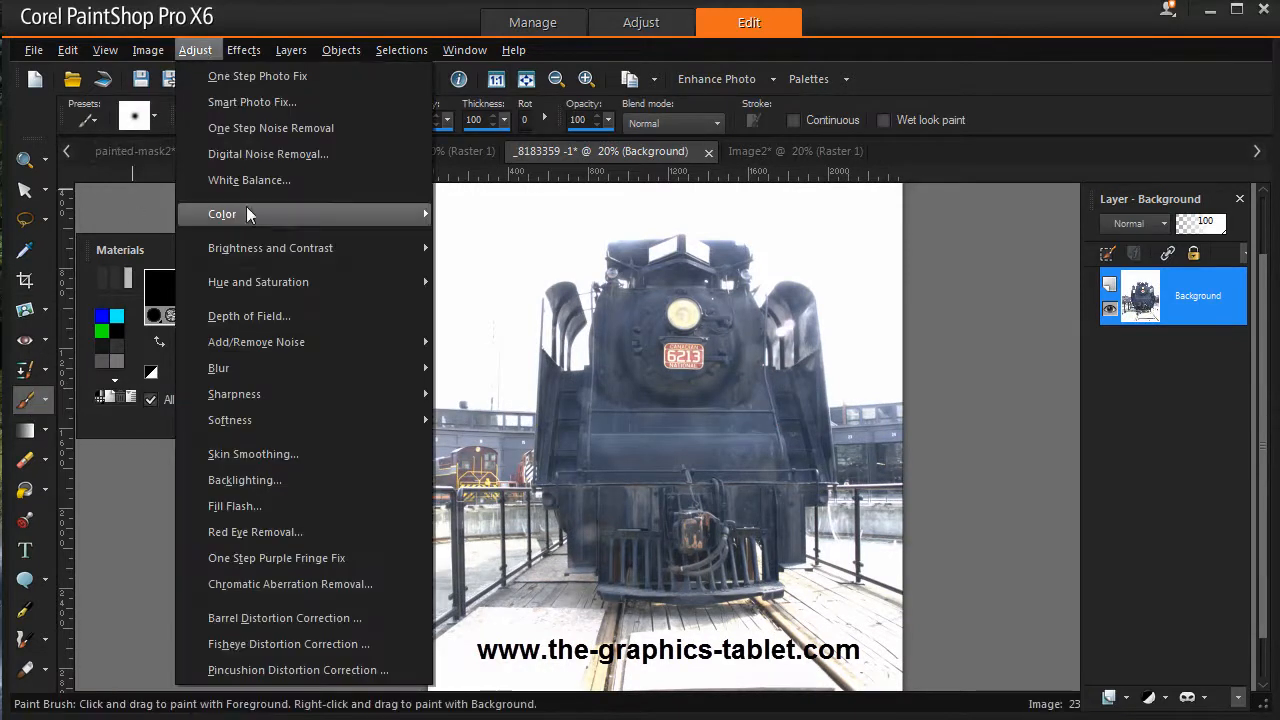
pyautogui.moveTo(276, 285)
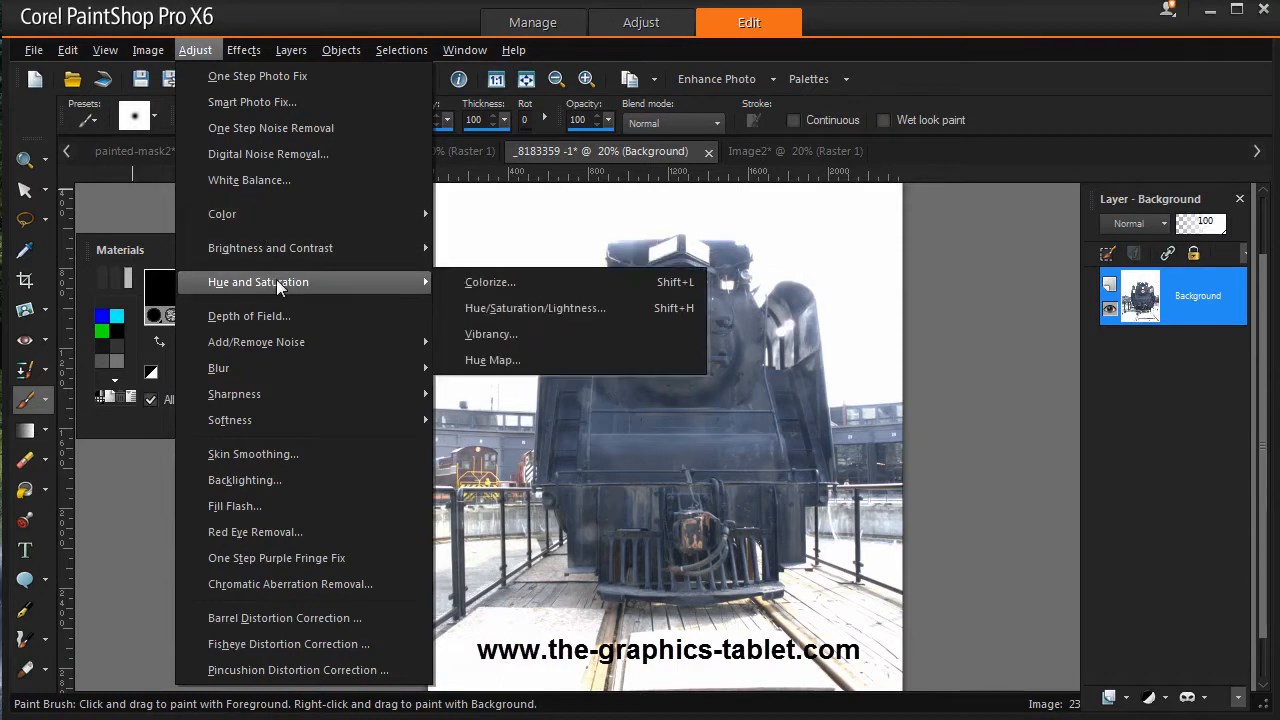
pyautogui.click(545, 309)
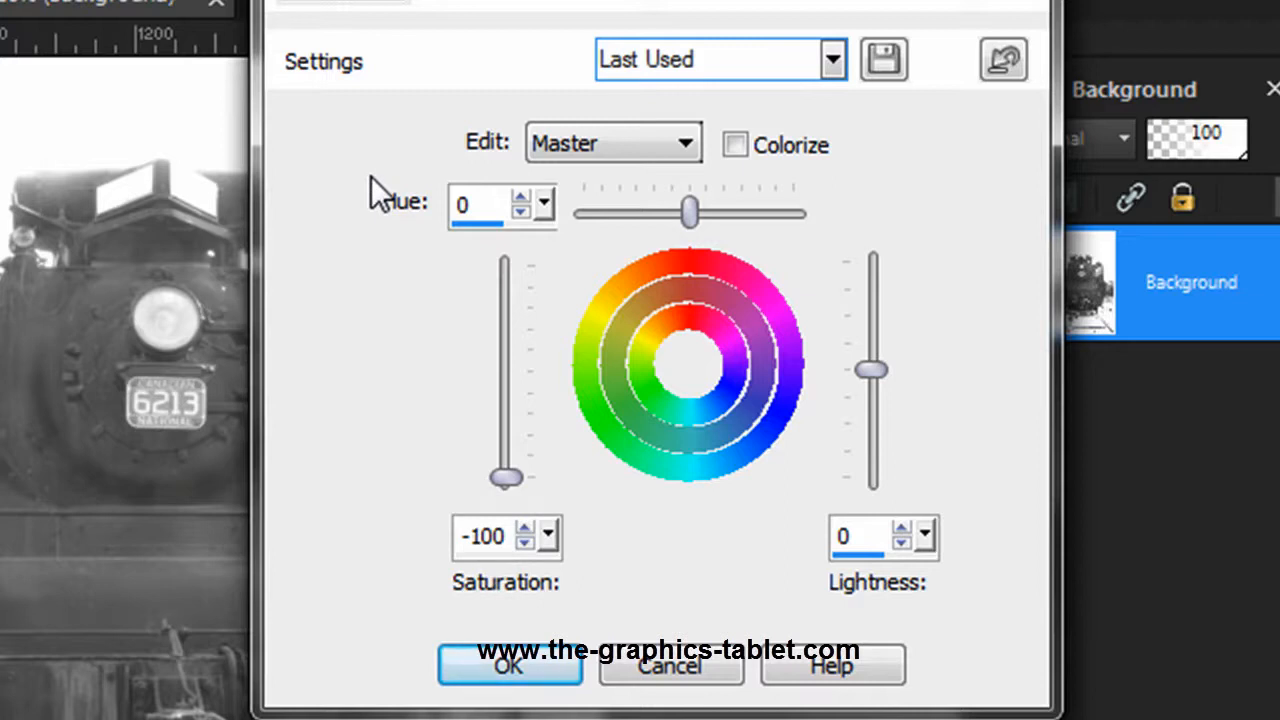
pyautogui.click(684, 142)
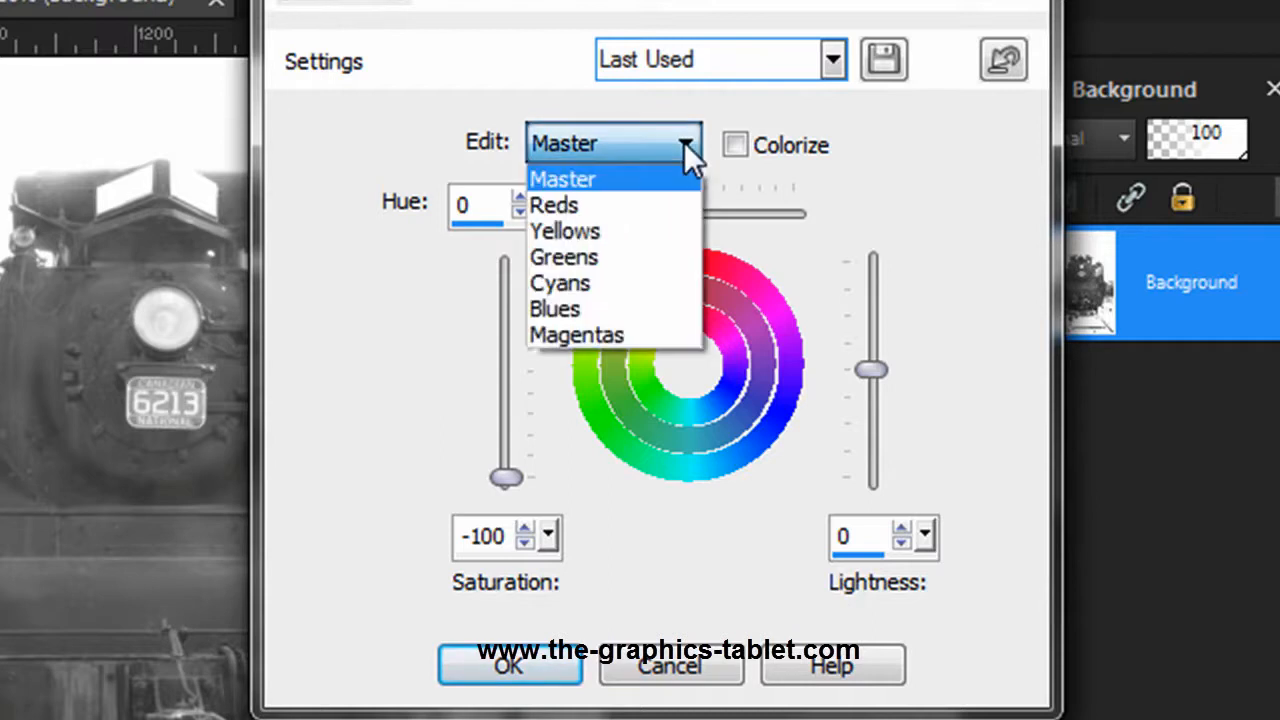
pyautogui.click(634, 228)
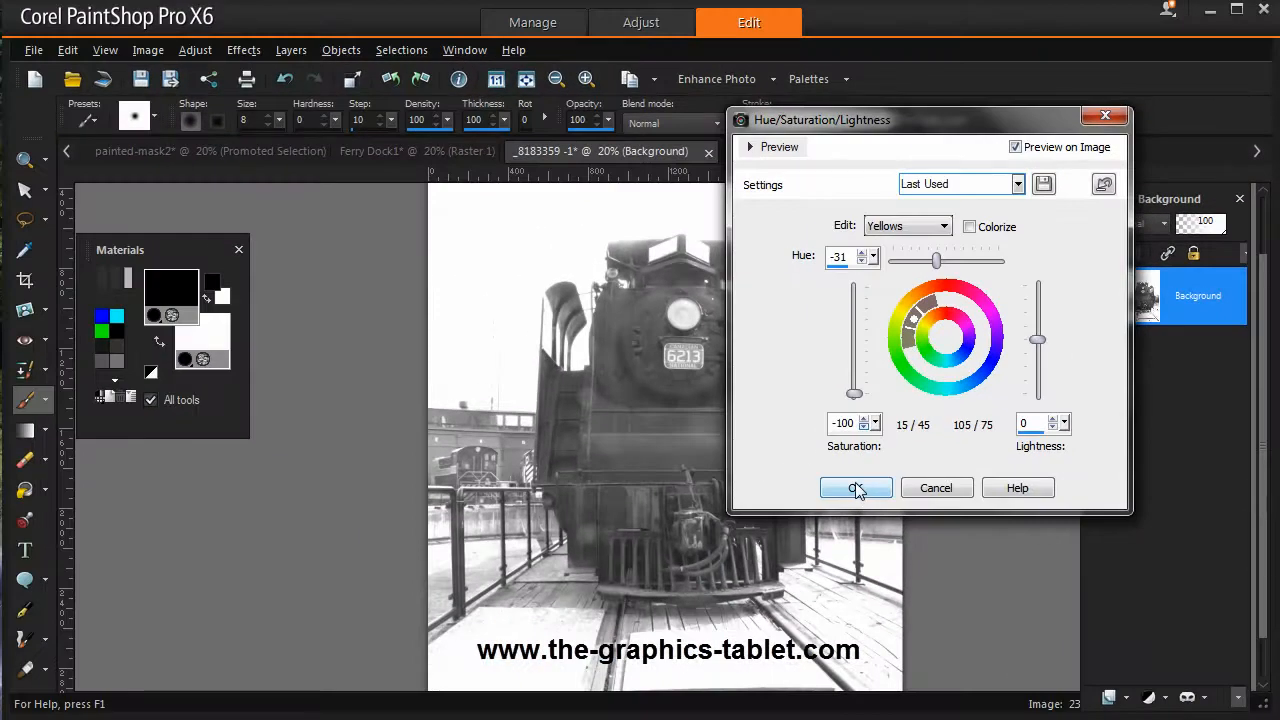
pyautogui.click(856, 488)
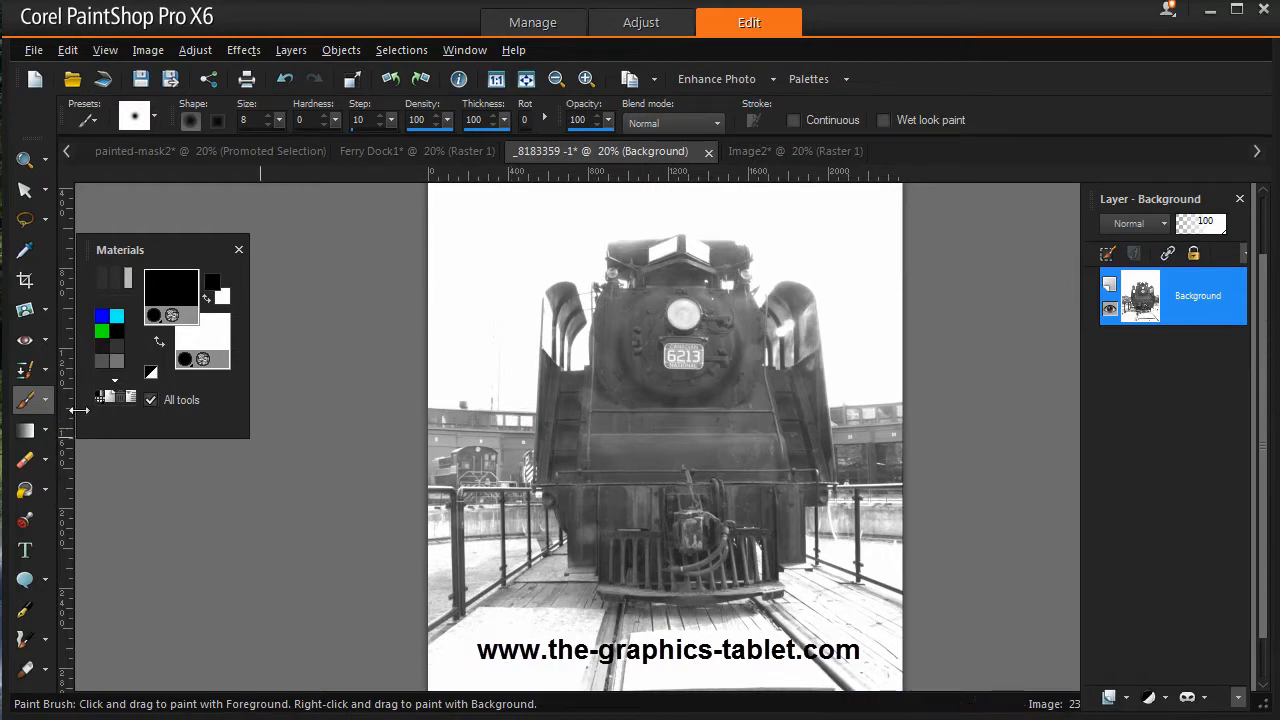
# Step: Draw a freehand selection in Add mode around the whole outline of the locomotive
pyautogui.click(30, 222)
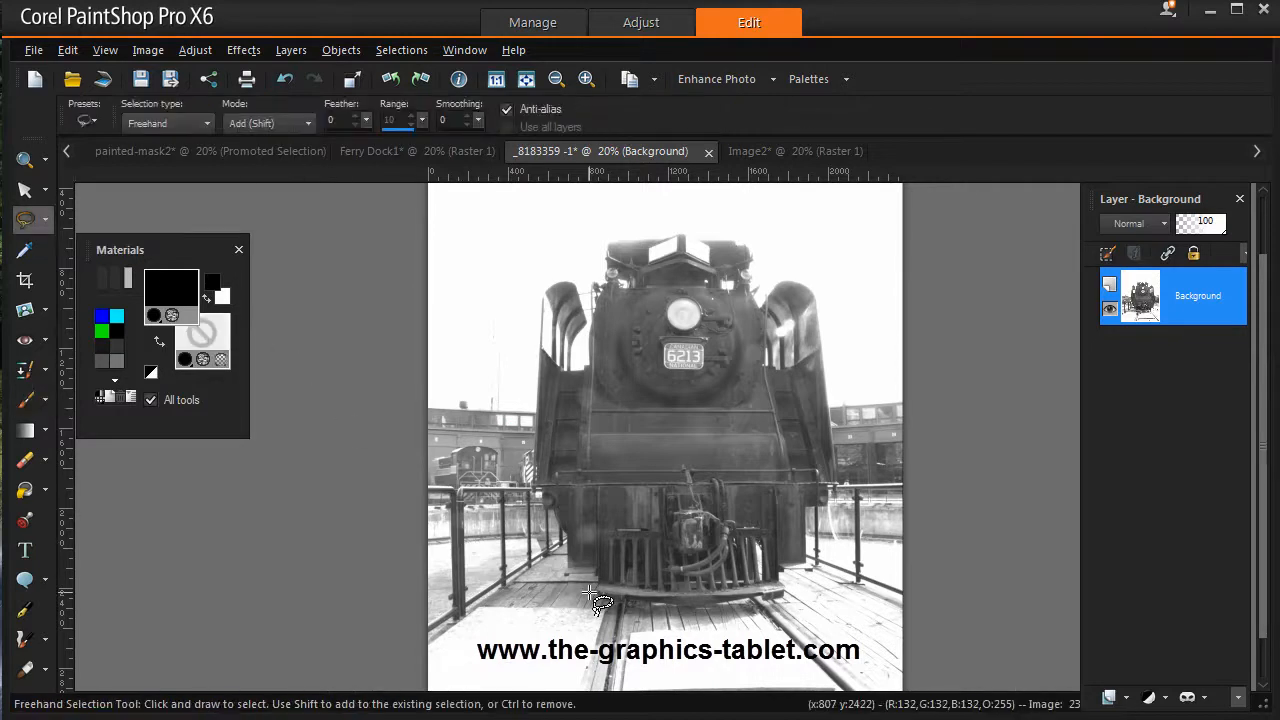
pyautogui.moveTo(594, 594)
pyautogui.mouseDown()
pyautogui.moveTo(594, 574)
pyautogui.moveTo(562, 563)
pyautogui.moveTo(549, 515)
pyautogui.mouseUp()
pyautogui.moveTo(521, 484); pyautogui.dragTo(541, 276)
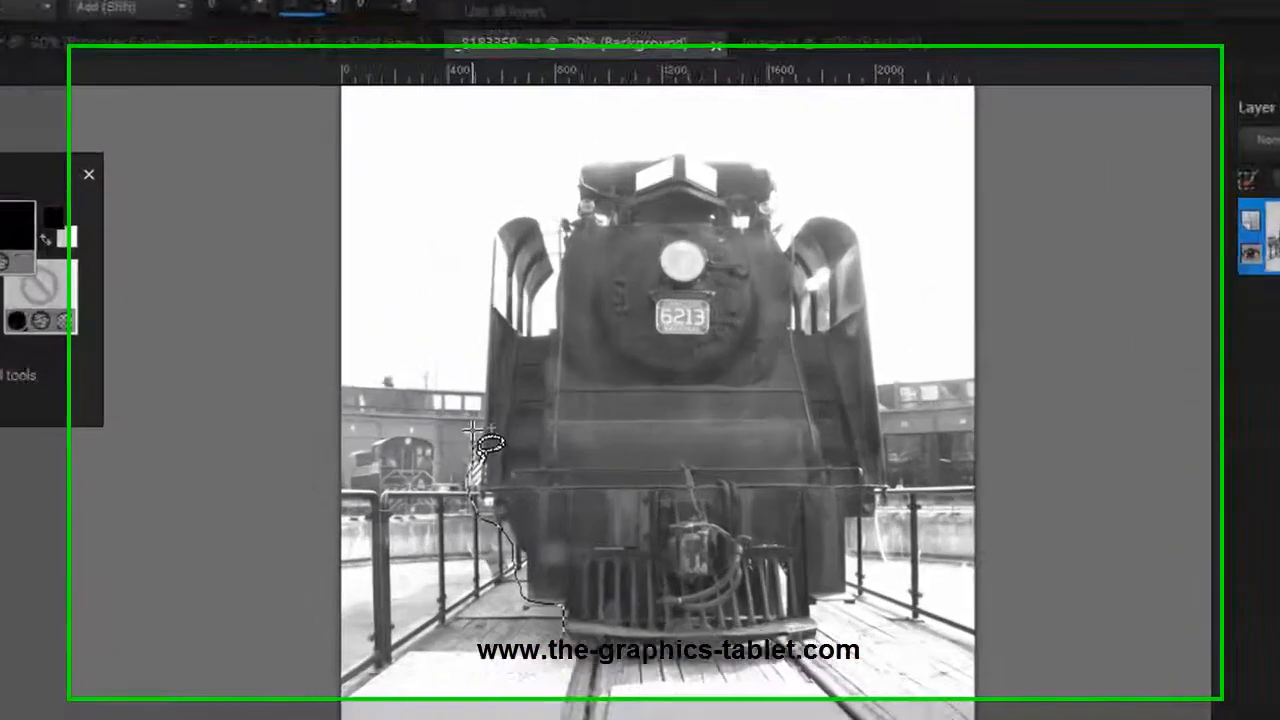
pyautogui.moveTo(468, 178)
pyautogui.mouseDown()
pyautogui.moveTo(552, 180)
pyautogui.moveTo(555, 128)
pyautogui.moveTo(592, 109)
pyautogui.moveTo(775, 118)
pyautogui.moveTo(804, 171)
pyautogui.moveTo(873, 186)
pyautogui.moveTo(894, 216)
pyautogui.moveTo(918, 473)
pyautogui.moveTo(912, 513)
pyautogui.moveTo(865, 540)
pyautogui.moveTo(846, 648)
pyautogui.mouseUp()
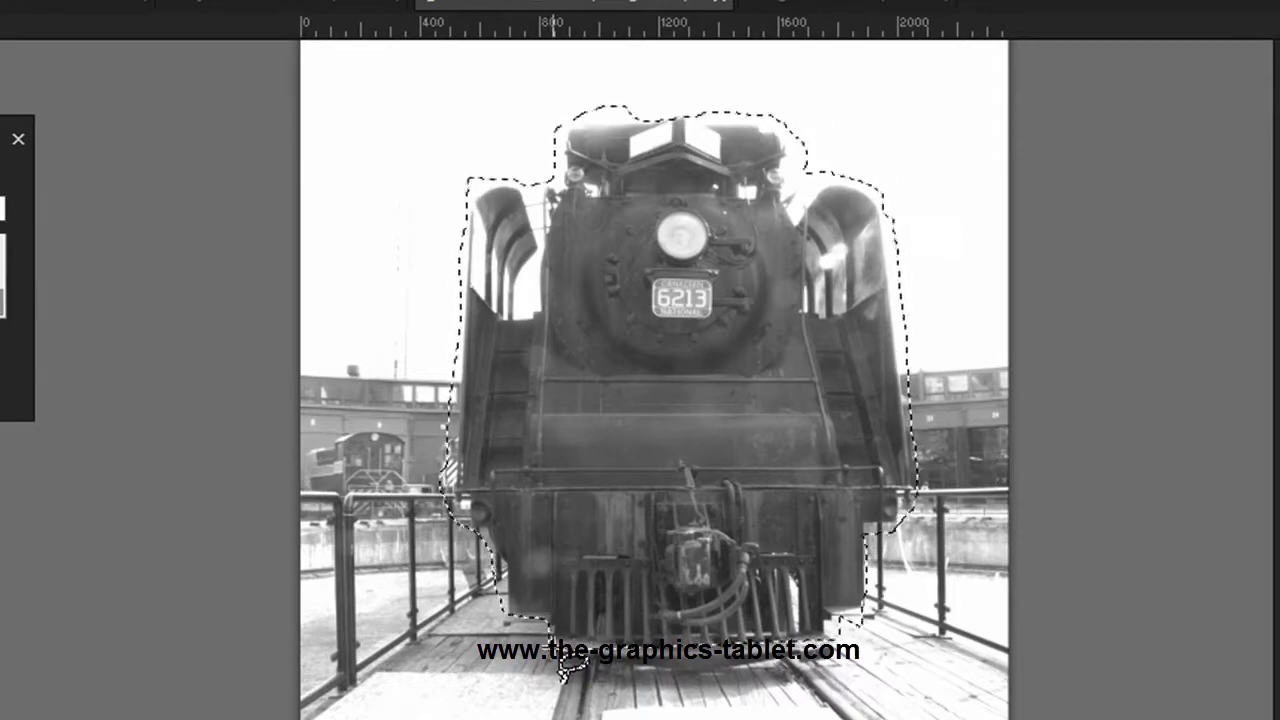
pyautogui.moveTo(555, 664)
pyautogui.mouseDown()
pyautogui.moveTo(691, 677)
pyautogui.moveTo(789, 663)
pyautogui.moveTo(830, 622)
pyautogui.mouseUp()
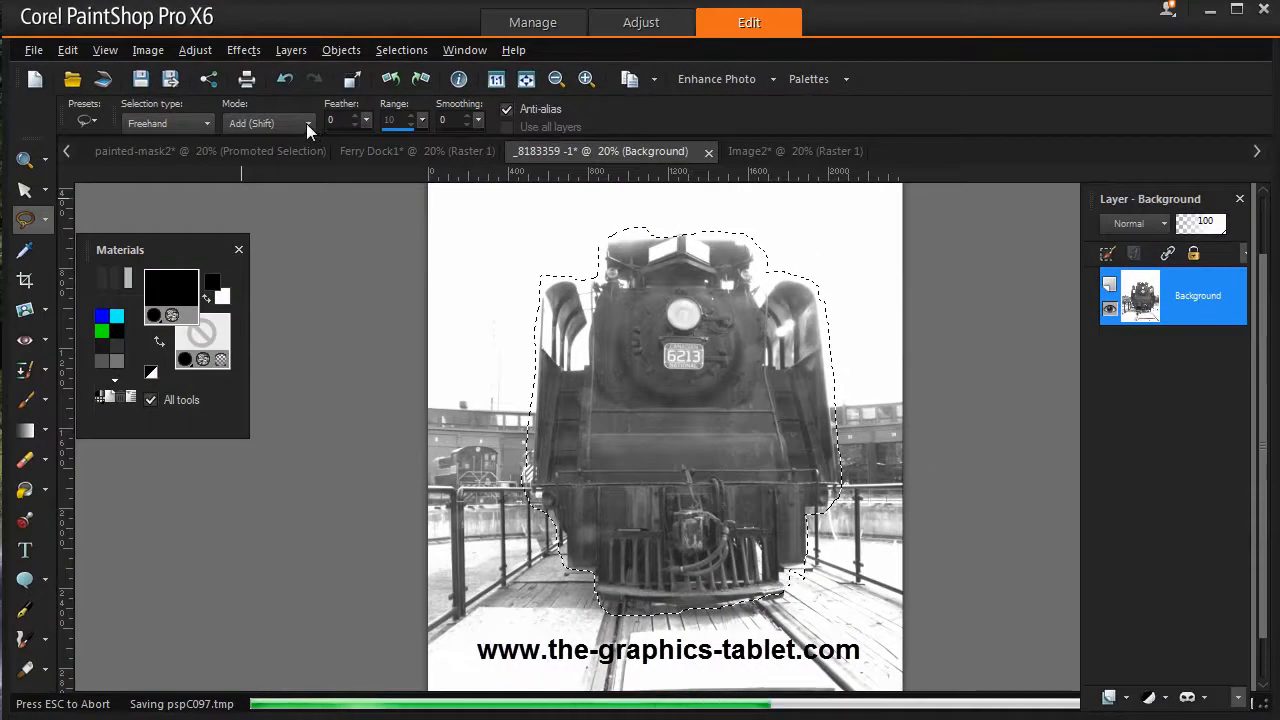
# Step: Set the freehand selection mode to Remove and invert the selection to cover the background around the locomotive
pyautogui.click(306, 123)
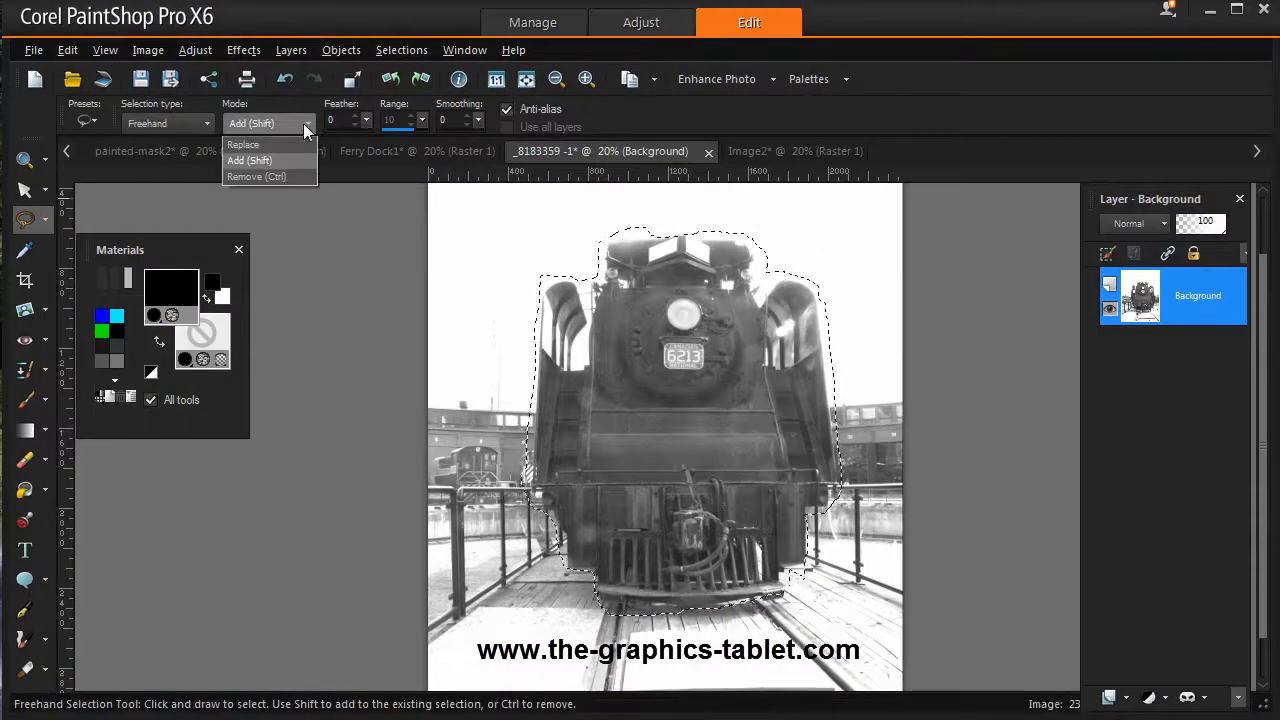
pyautogui.click(282, 177)
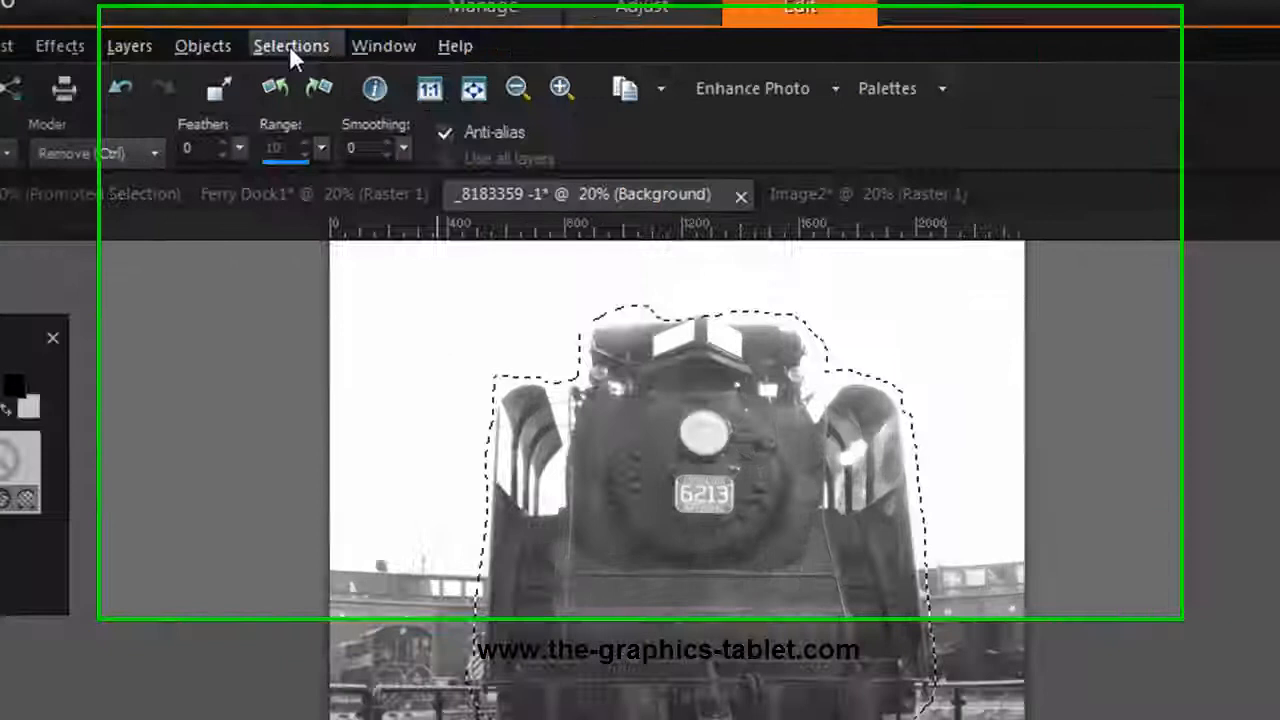
pyautogui.click(401, 49)
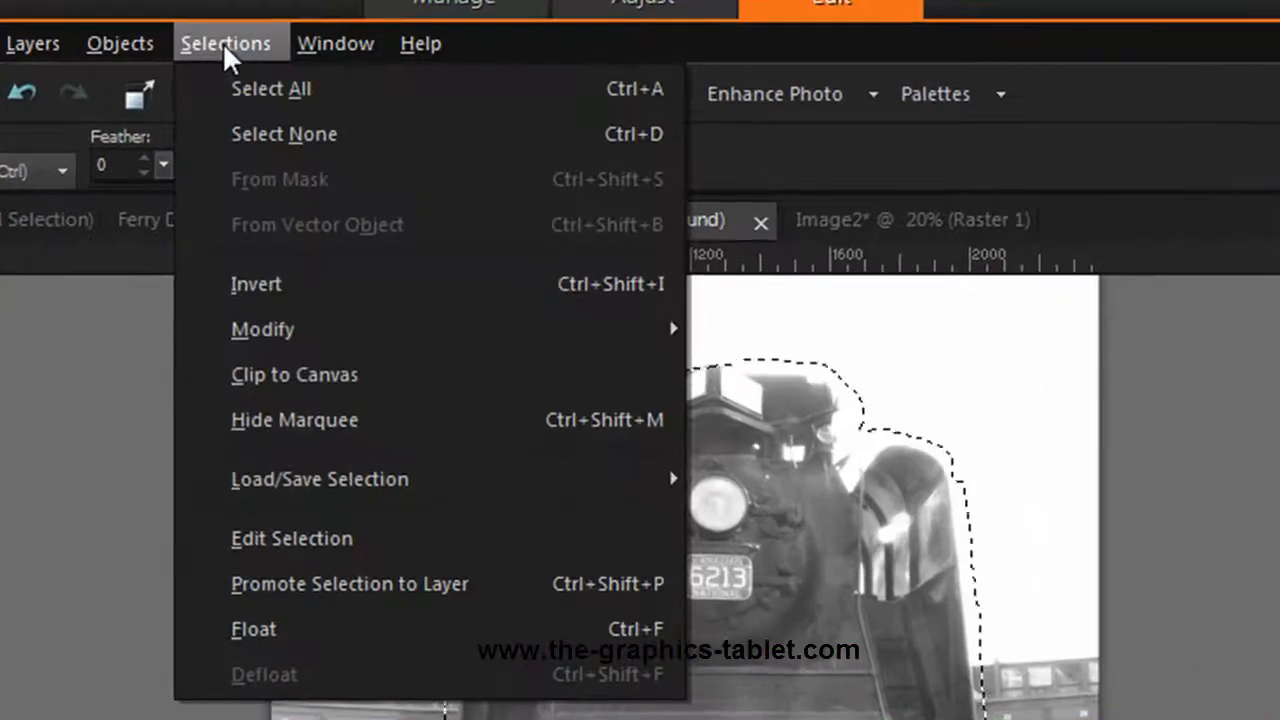
pyautogui.click(271, 285)
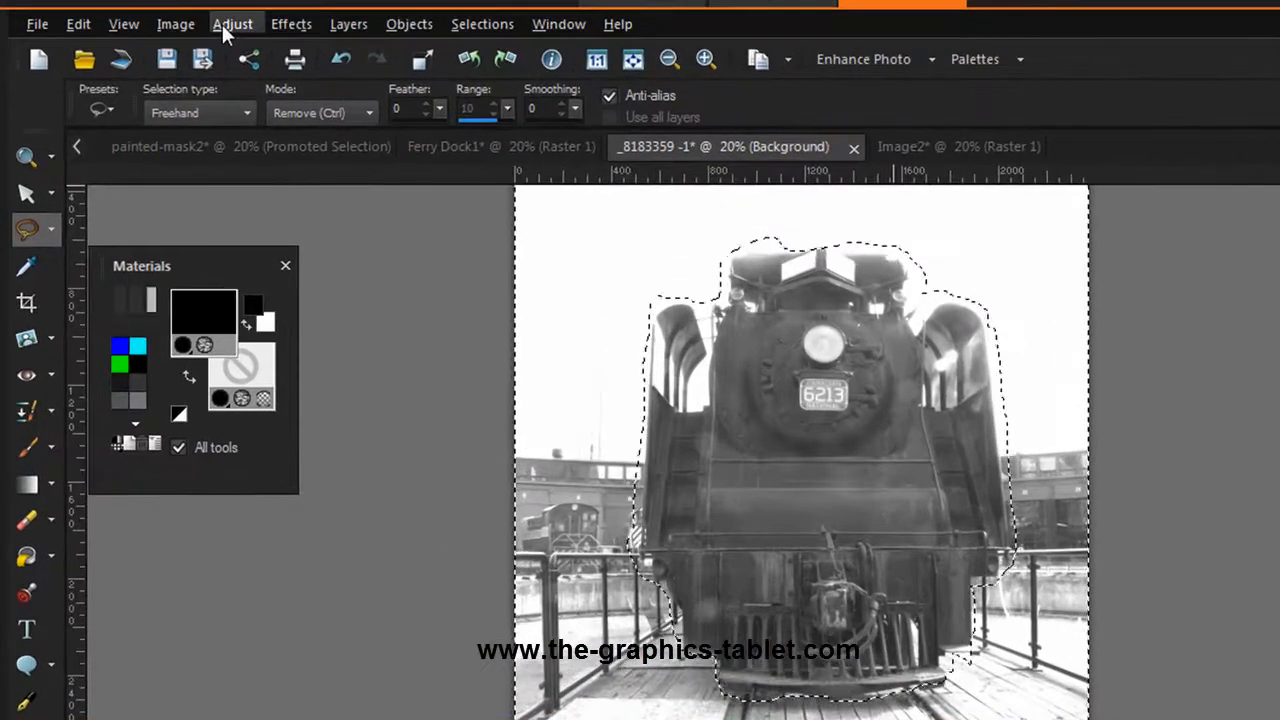
# Step: Apply a Motion Blur with angle 117 and 100% strength to the selected background, and clear the selection
pyautogui.click(190, 51)
pyautogui.moveTo(280, 418)
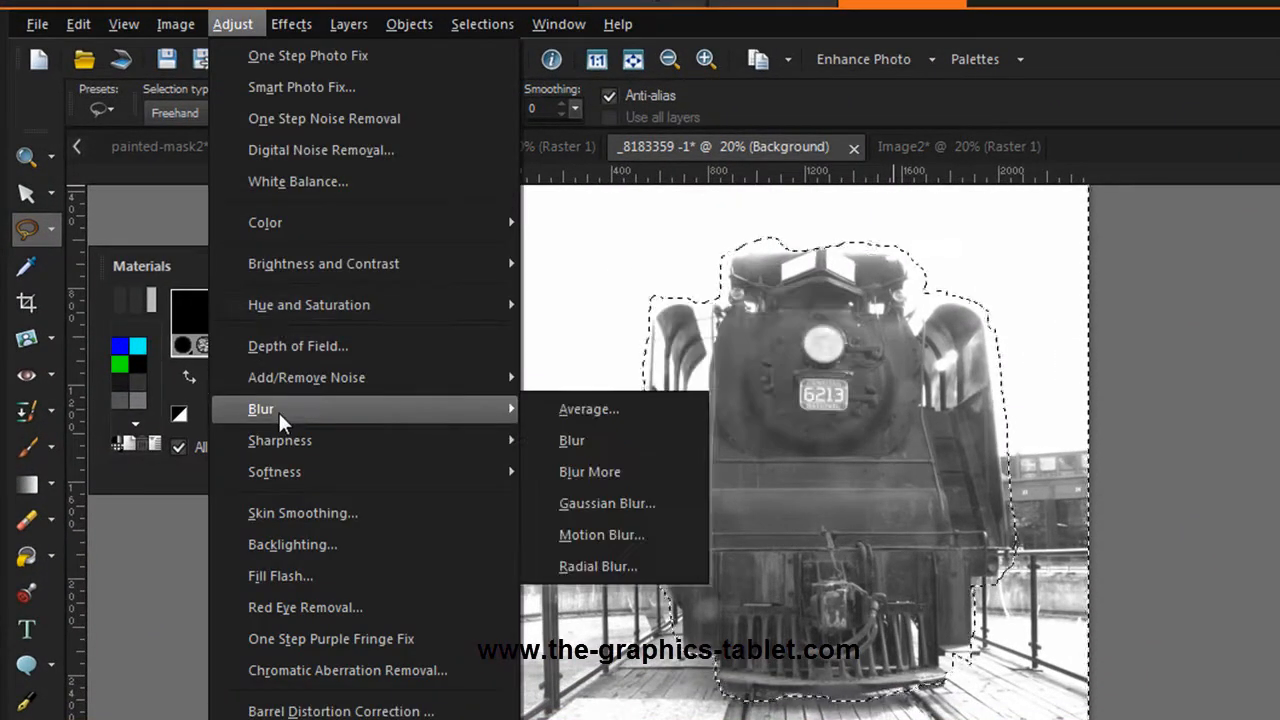
pyautogui.click(577, 537)
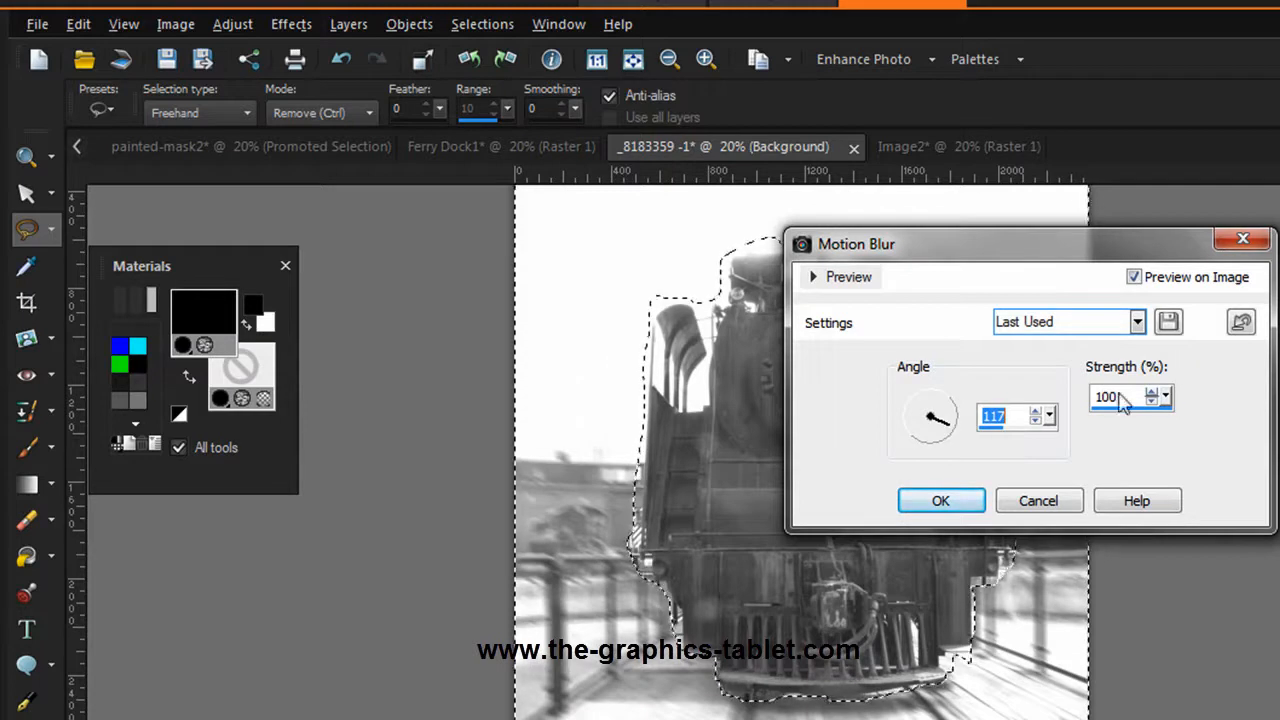
pyautogui.click(941, 503)
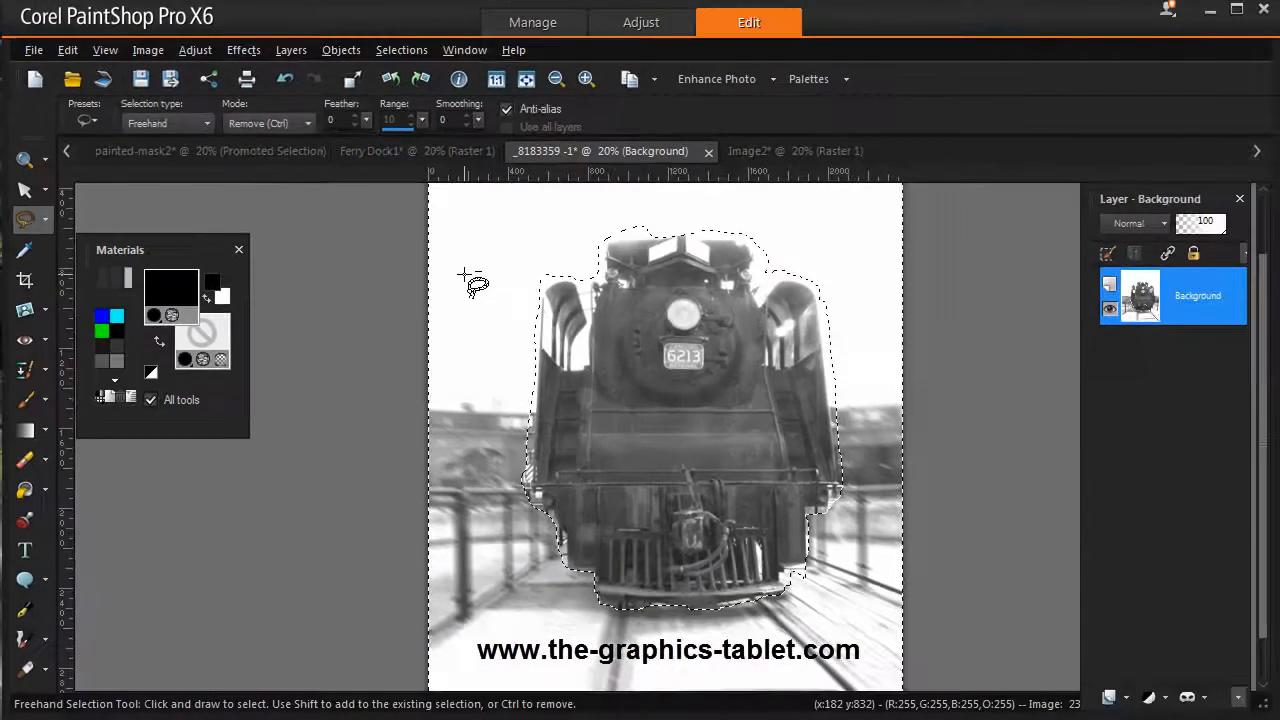
pyautogui.click(401, 50)
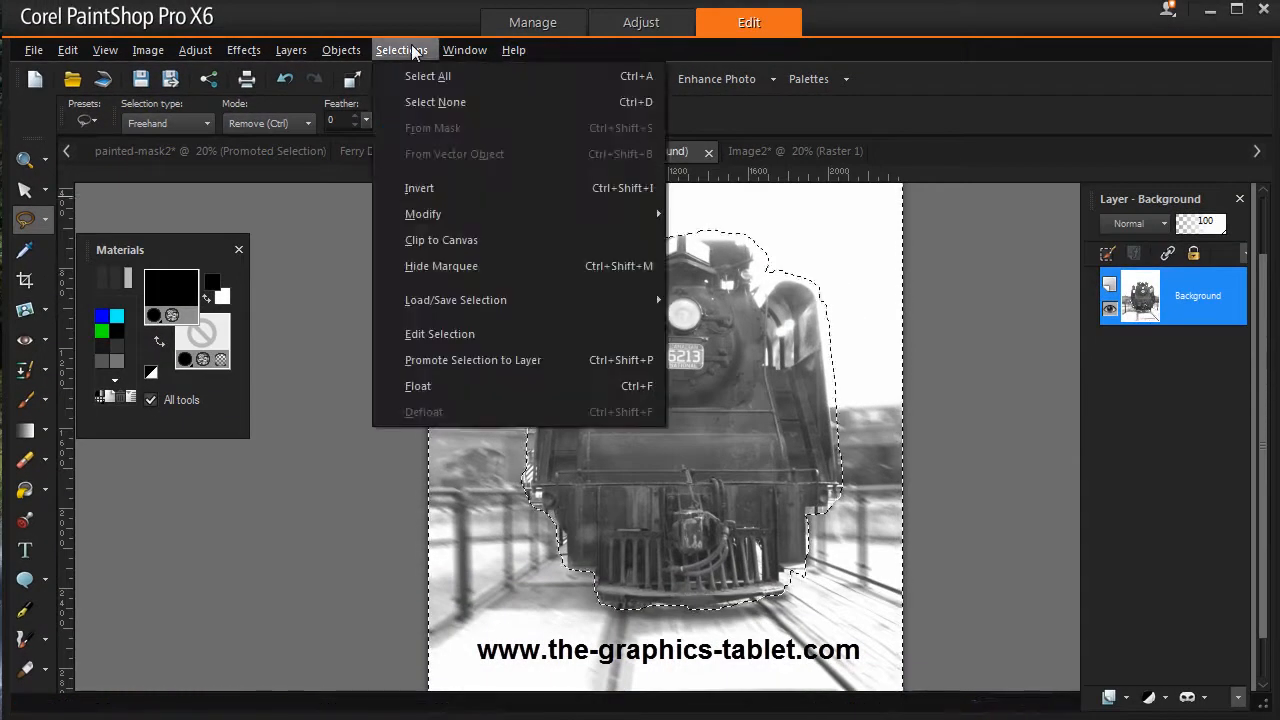
pyautogui.click(419, 102)
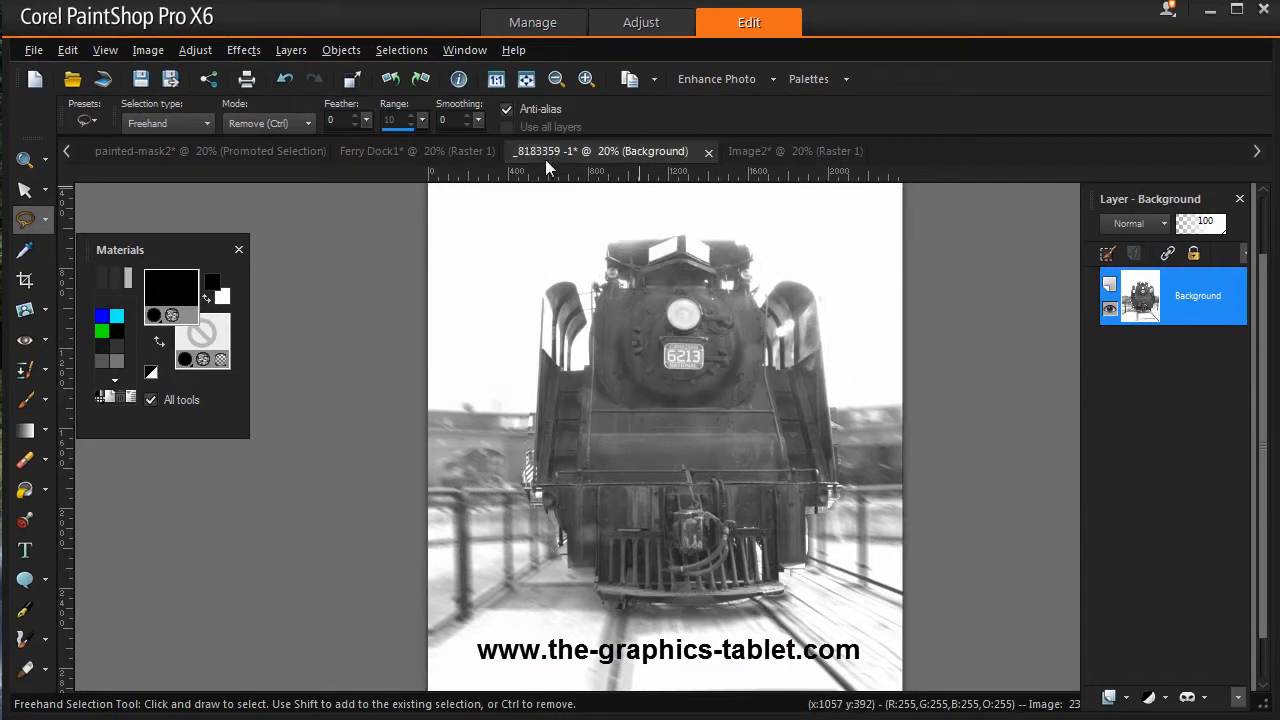
# Step: View the Ferry Dock1 image with its texture layer, and return to the locomotive photo
pyautogui.click(423, 152)
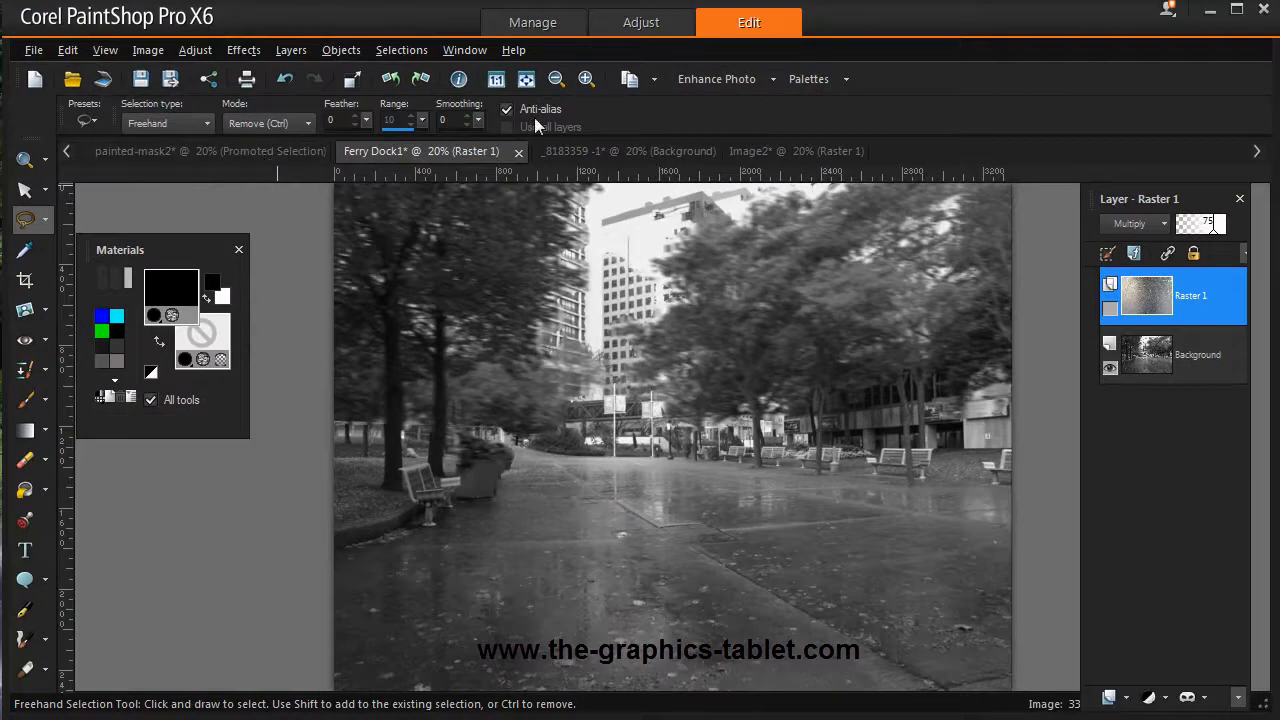
pyautogui.click(610, 148)
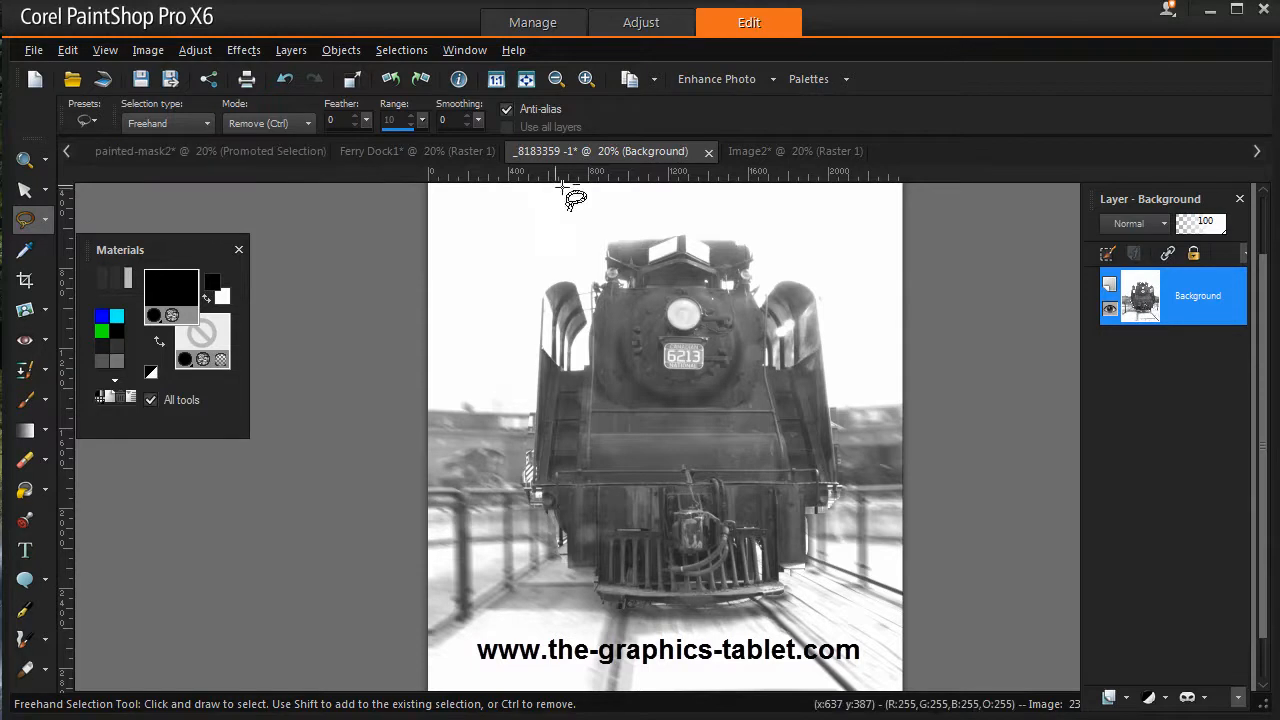
# Step: Select the entire texture picture in Image2 and copy it
pyautogui.click(777, 158)
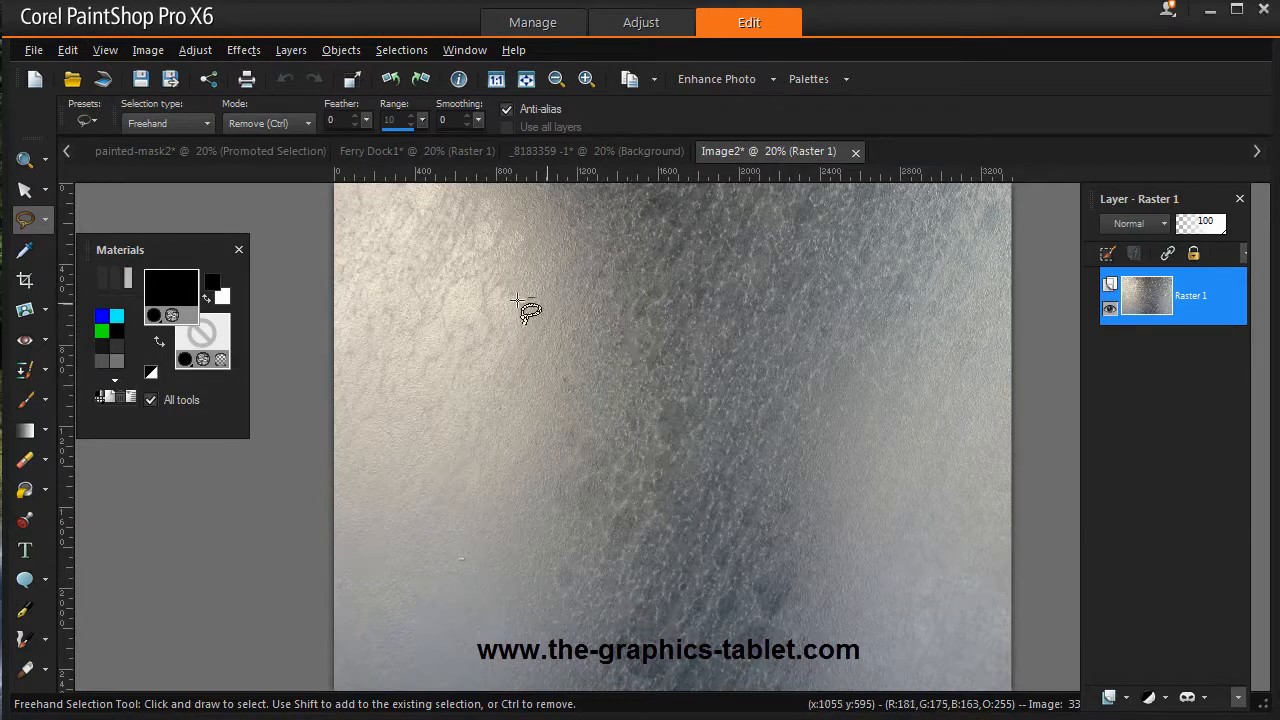
pyautogui.click(408, 51)
pyautogui.click(411, 72)
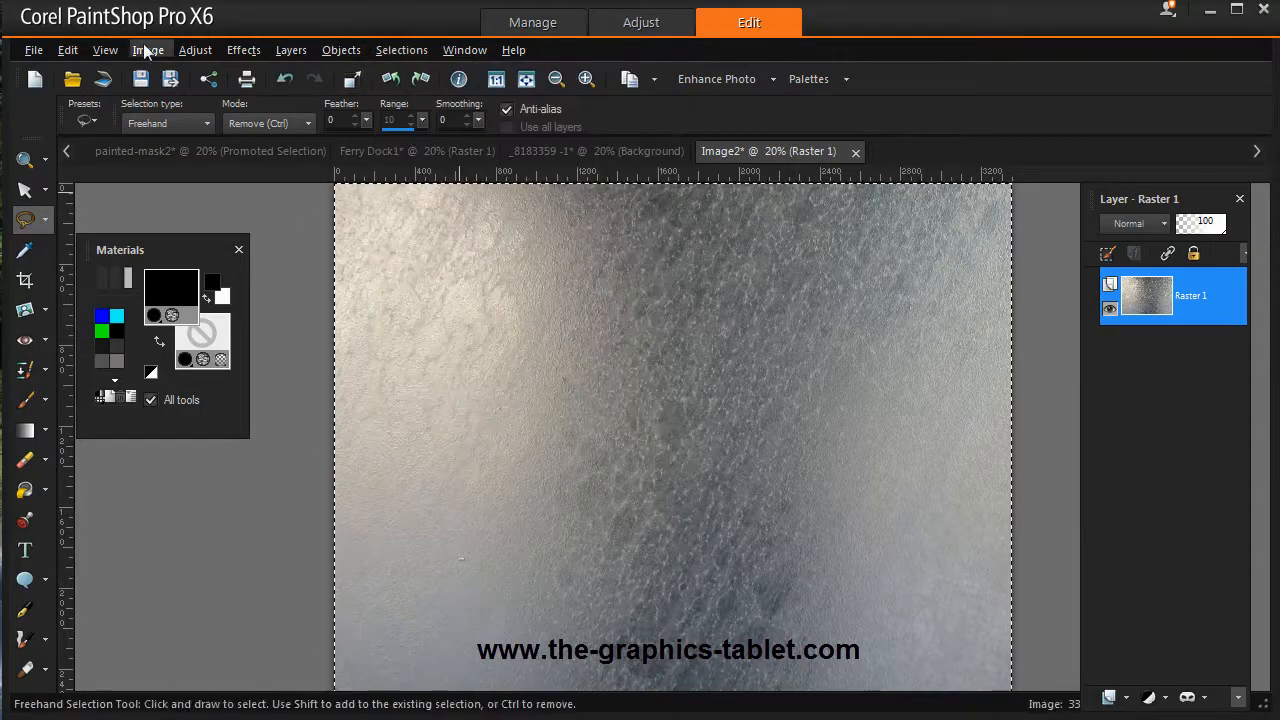
pyautogui.click(66, 51)
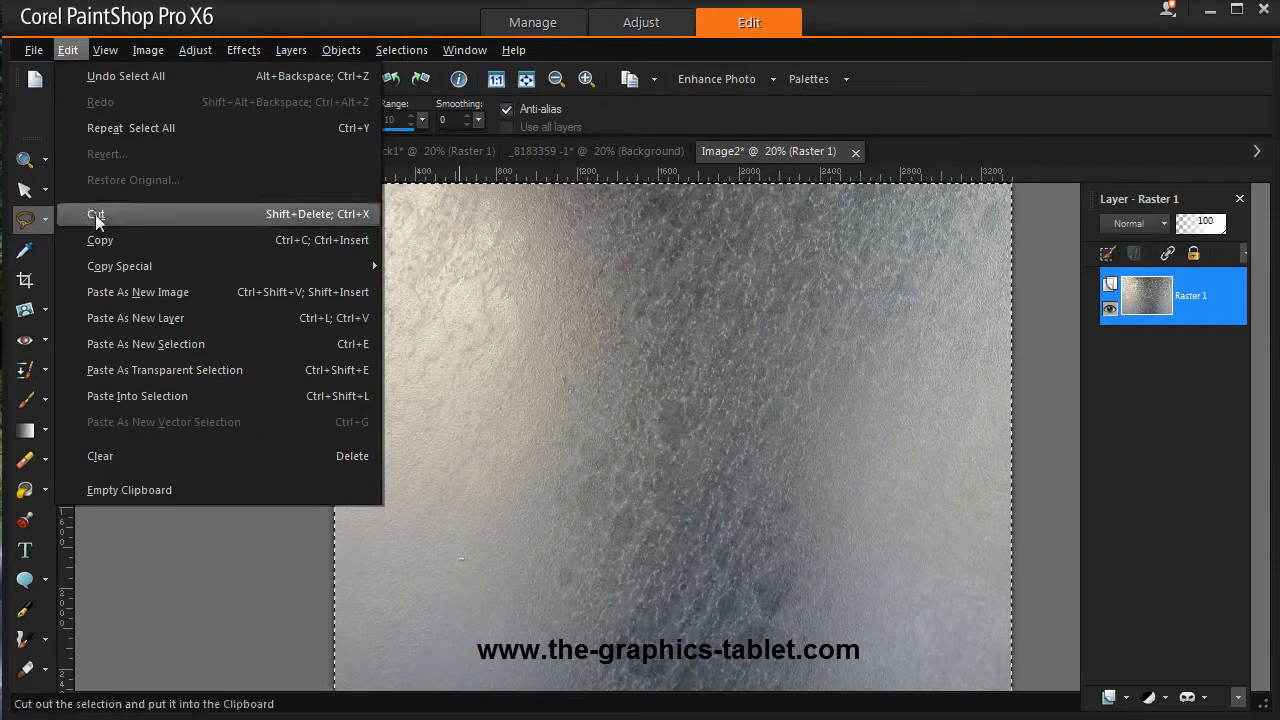
pyautogui.click(98, 243)
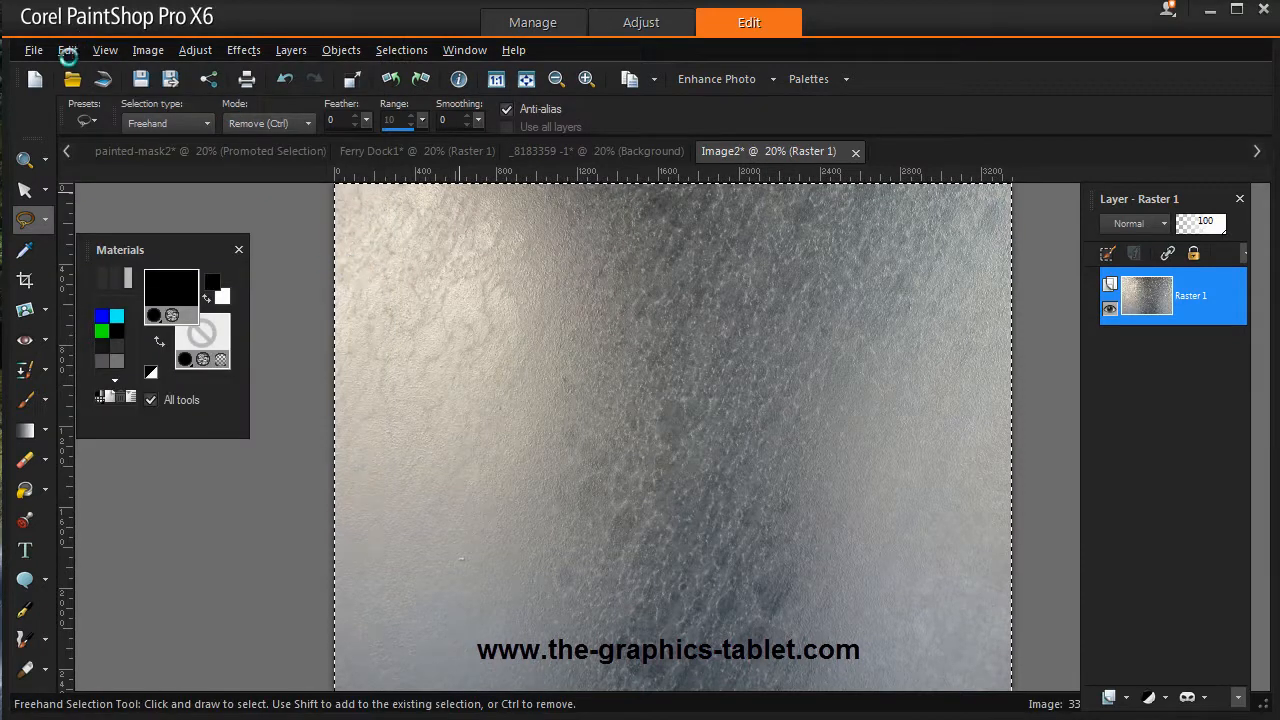
# Step: Paste the copied texture as a new layer over the locomotive photo and stretch it downward to a vertical scale of about 119%
pyautogui.click(578, 153)
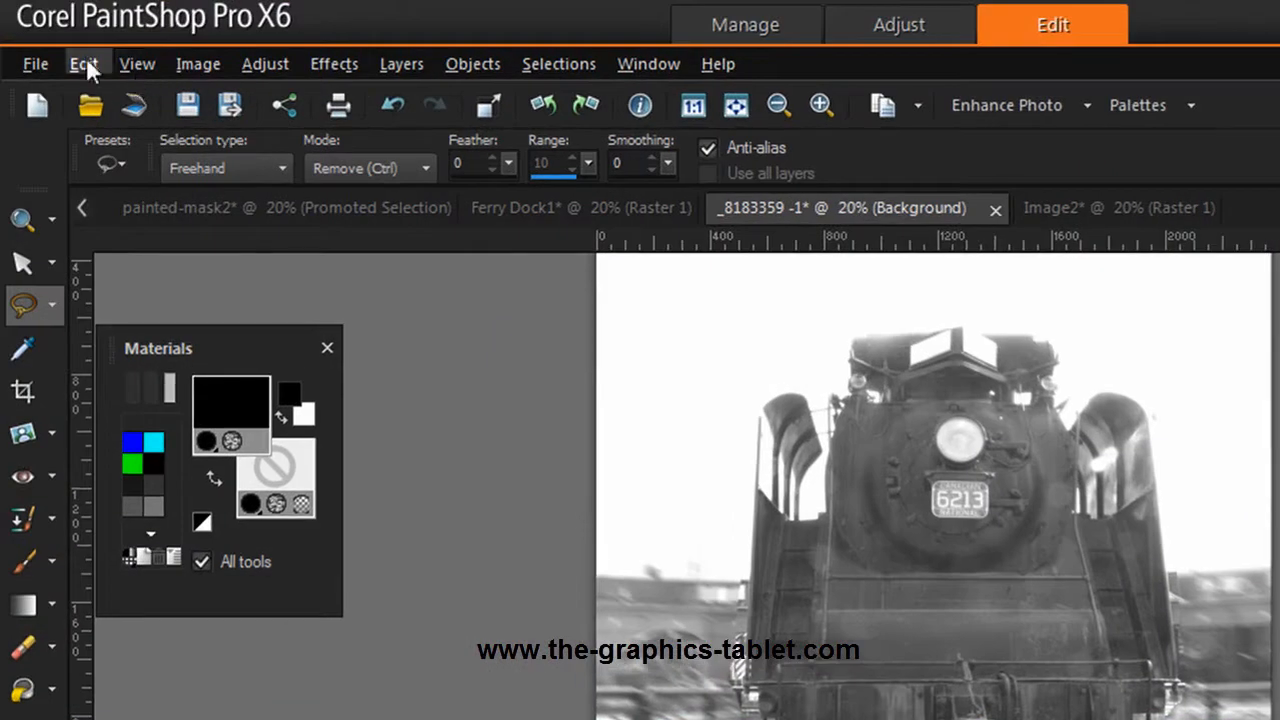
pyautogui.click(70, 53)
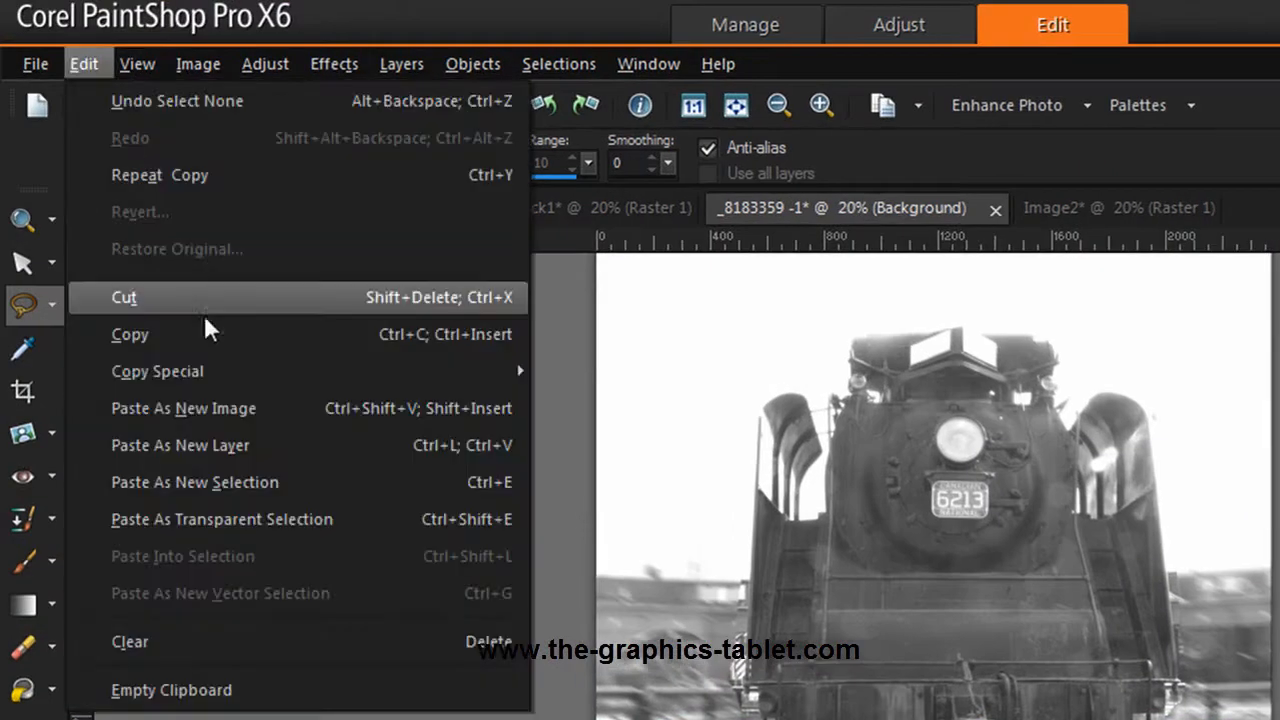
pyautogui.click(240, 460)
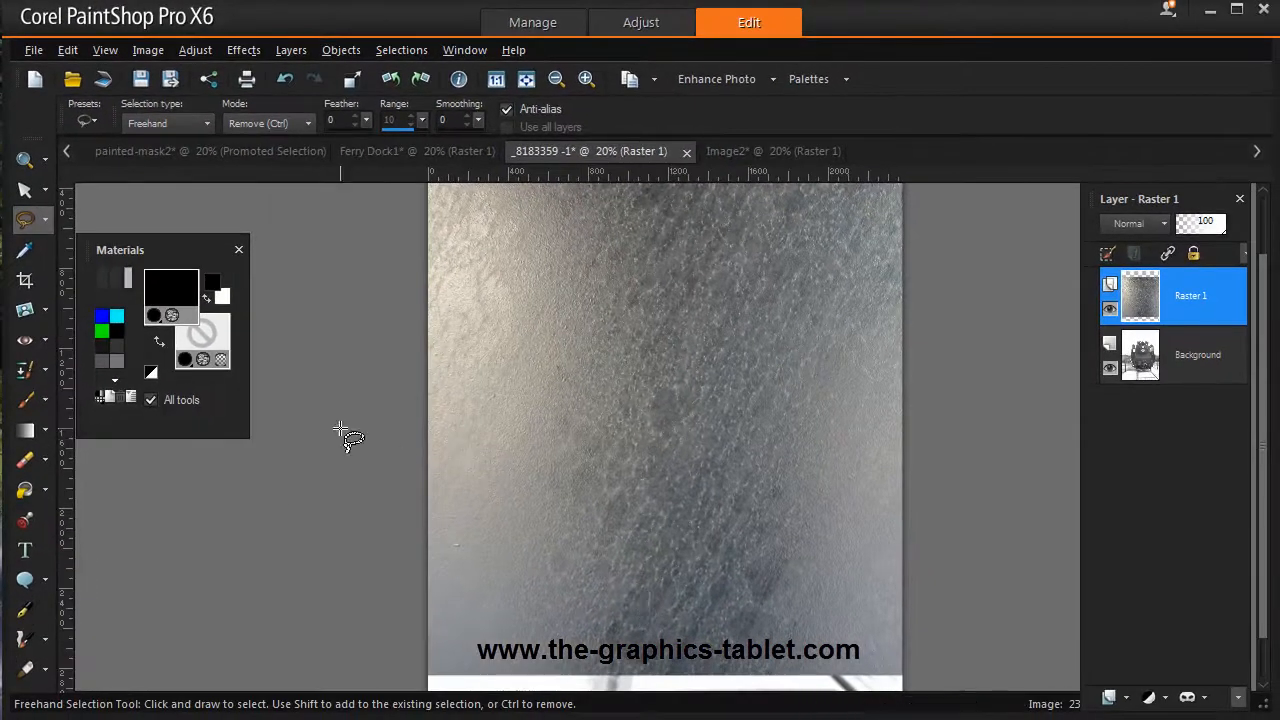
pyautogui.click(24, 190)
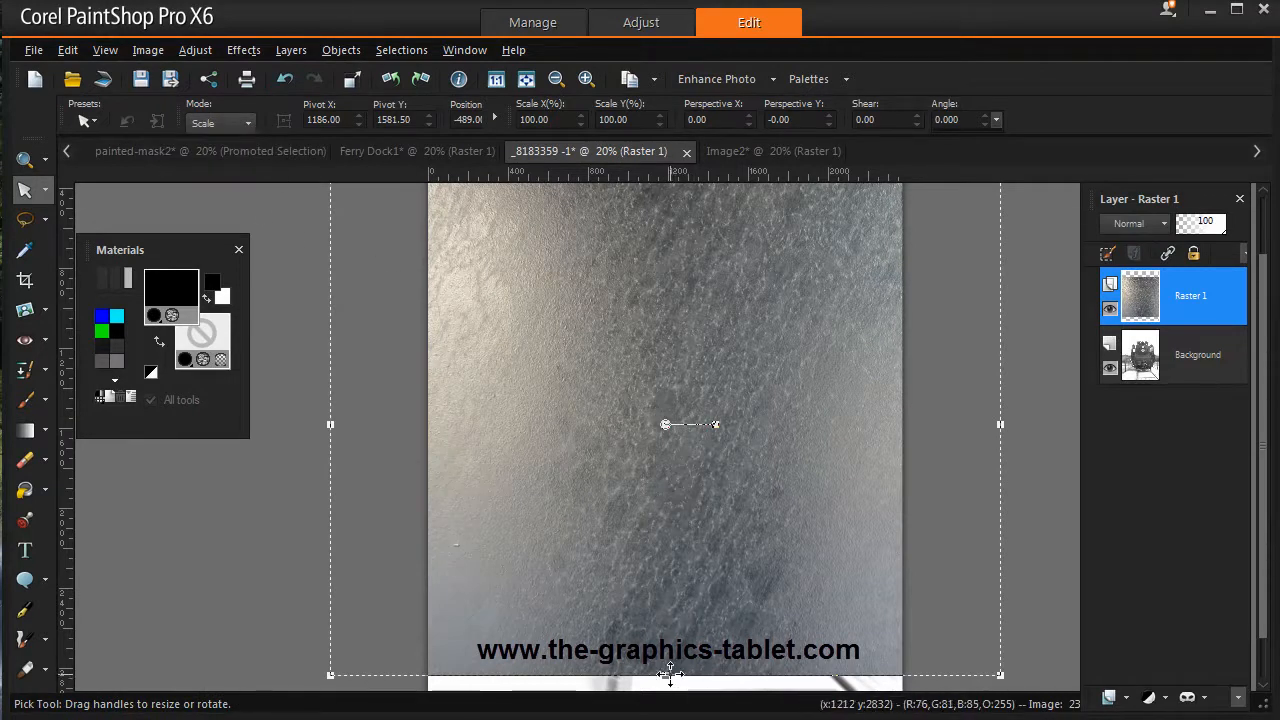
pyautogui.moveTo(665, 679); pyautogui.dragTo(665, 719)
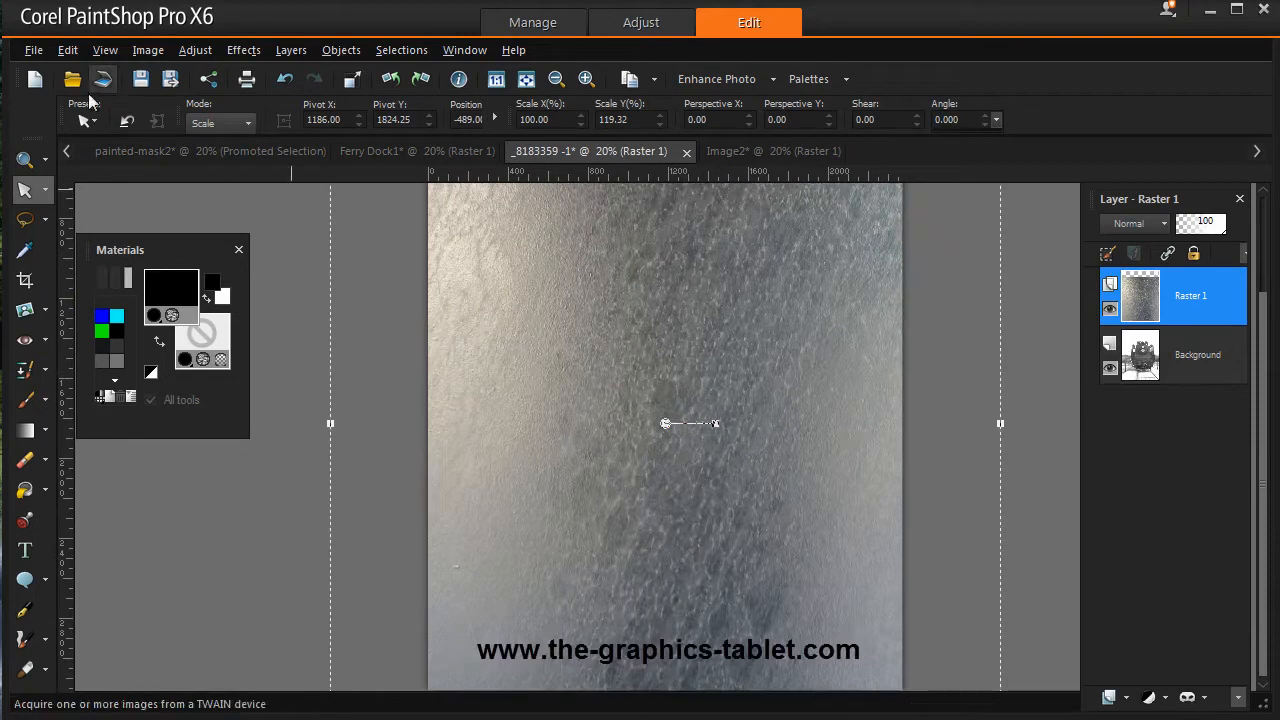
# Step: Stretch the texture layer upward to the top edge of the locomotive picture, with a vertical scale of about 134%
pyautogui.click(20, 163)
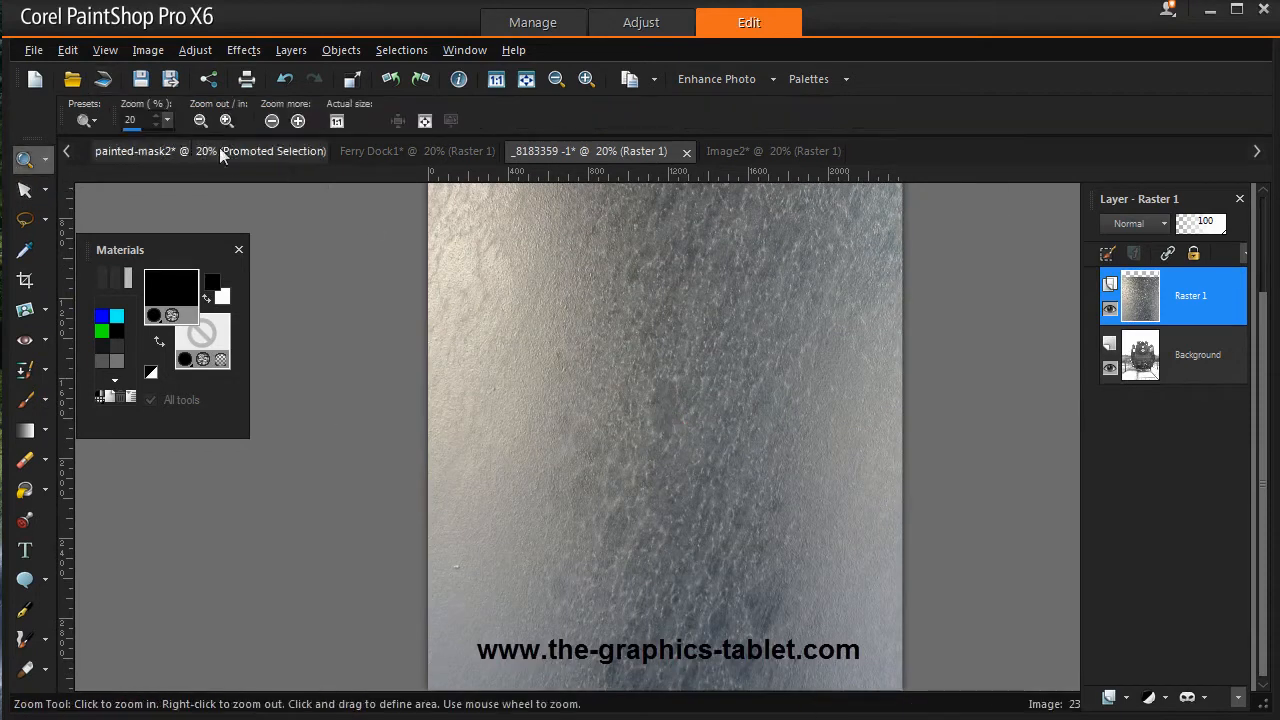
pyautogui.click(200, 120)
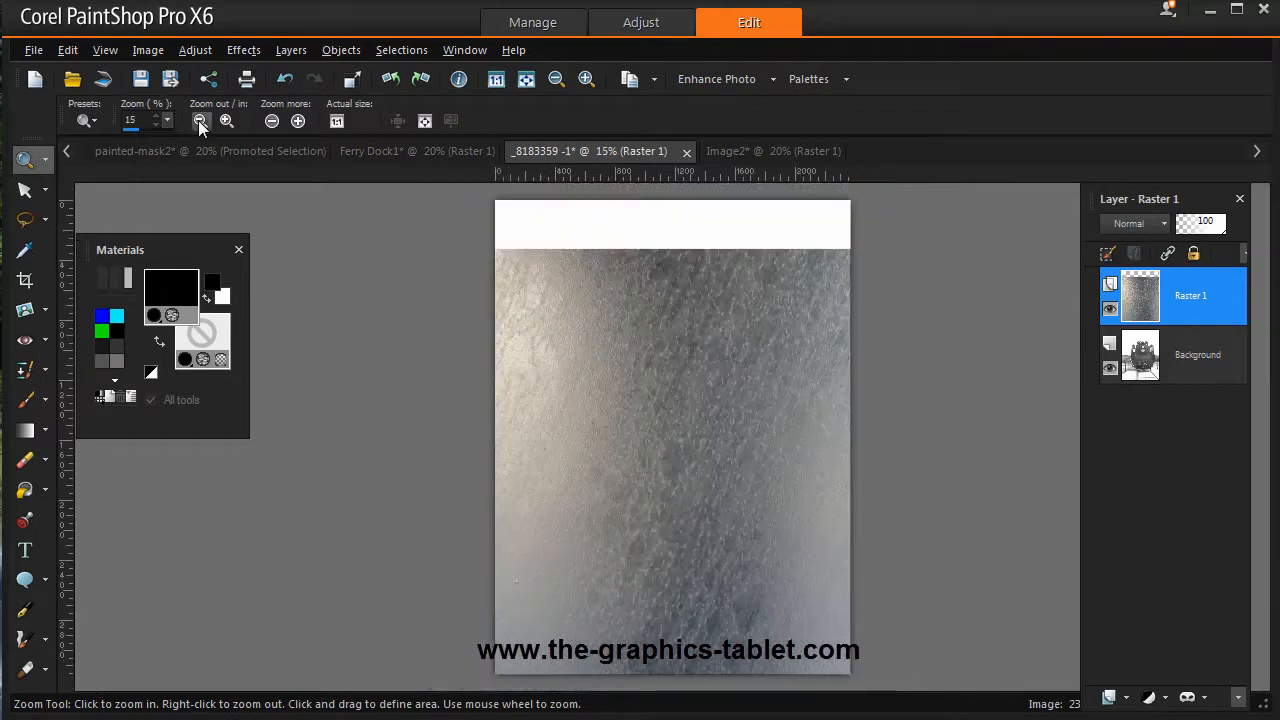
pyautogui.click(25, 190)
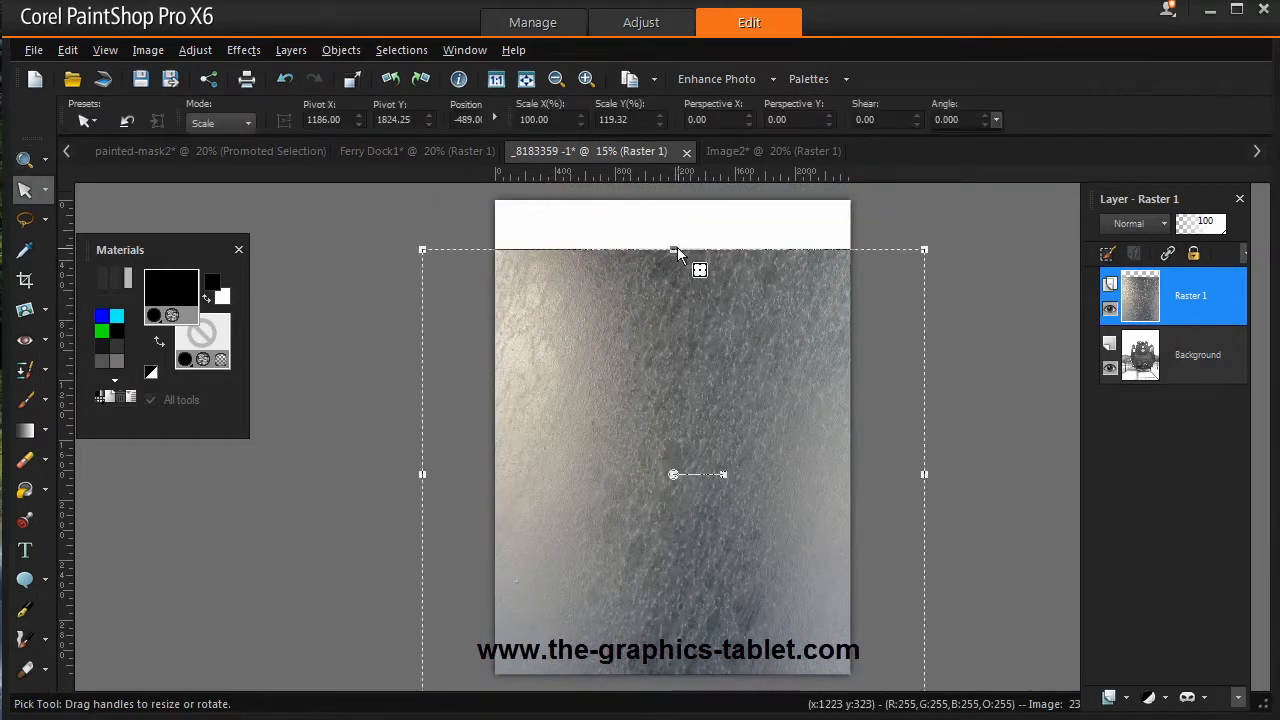
pyautogui.moveTo(671, 252); pyautogui.dragTo(672, 195)
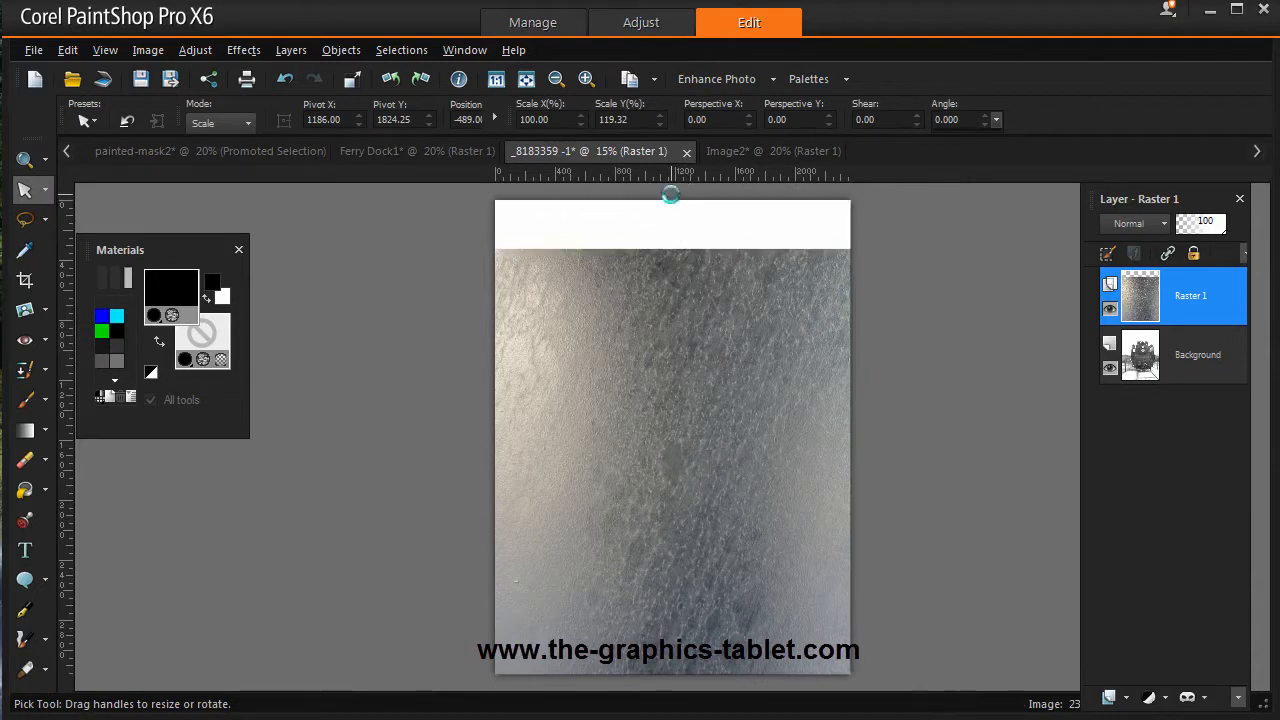
pyautogui.moveTo(842, 403); pyautogui.dragTo(843, 406)
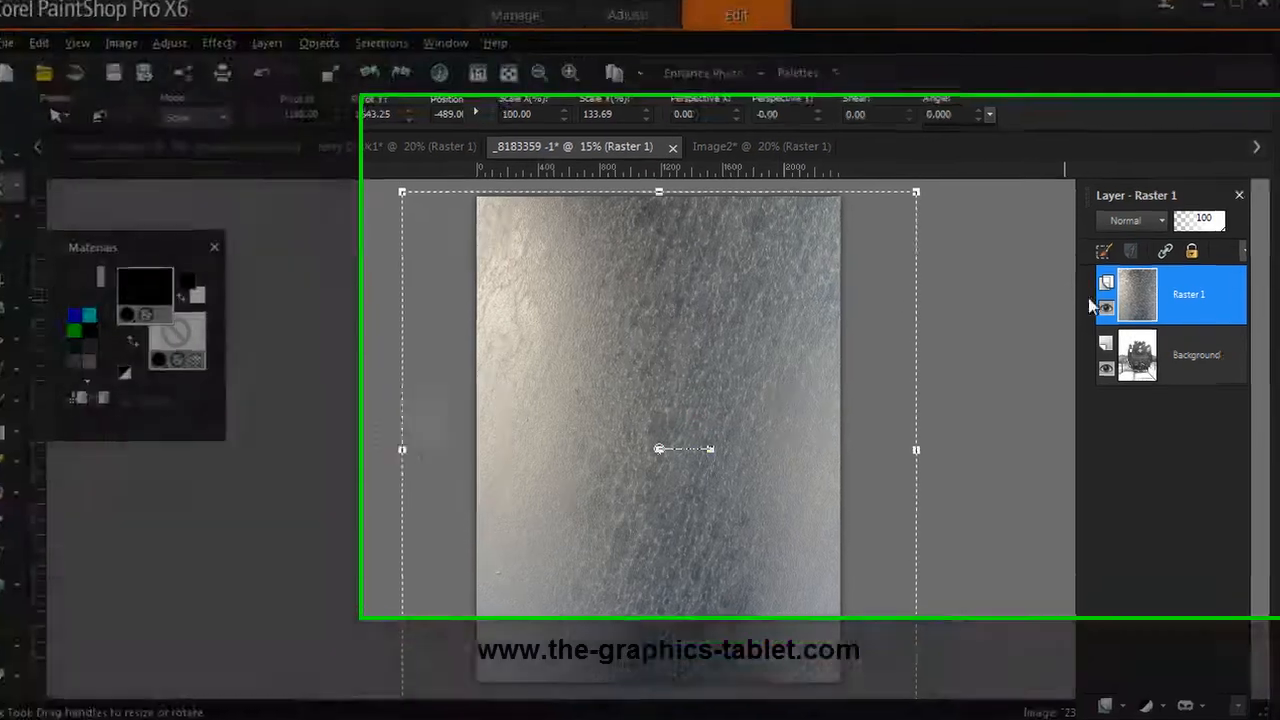
# Step: Set the texture layer's blend mode to Multiply and lower its opacity to 71
pyautogui.moveTo(1118, 291)
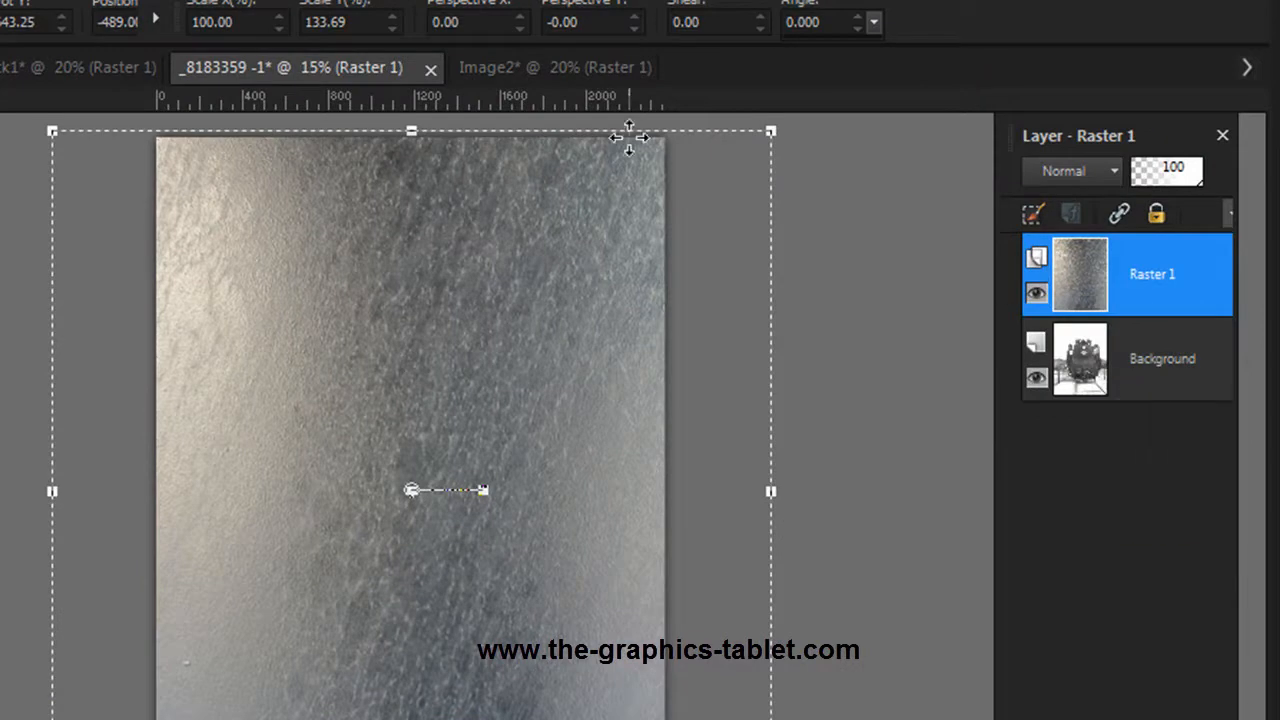
pyautogui.click(1114, 170)
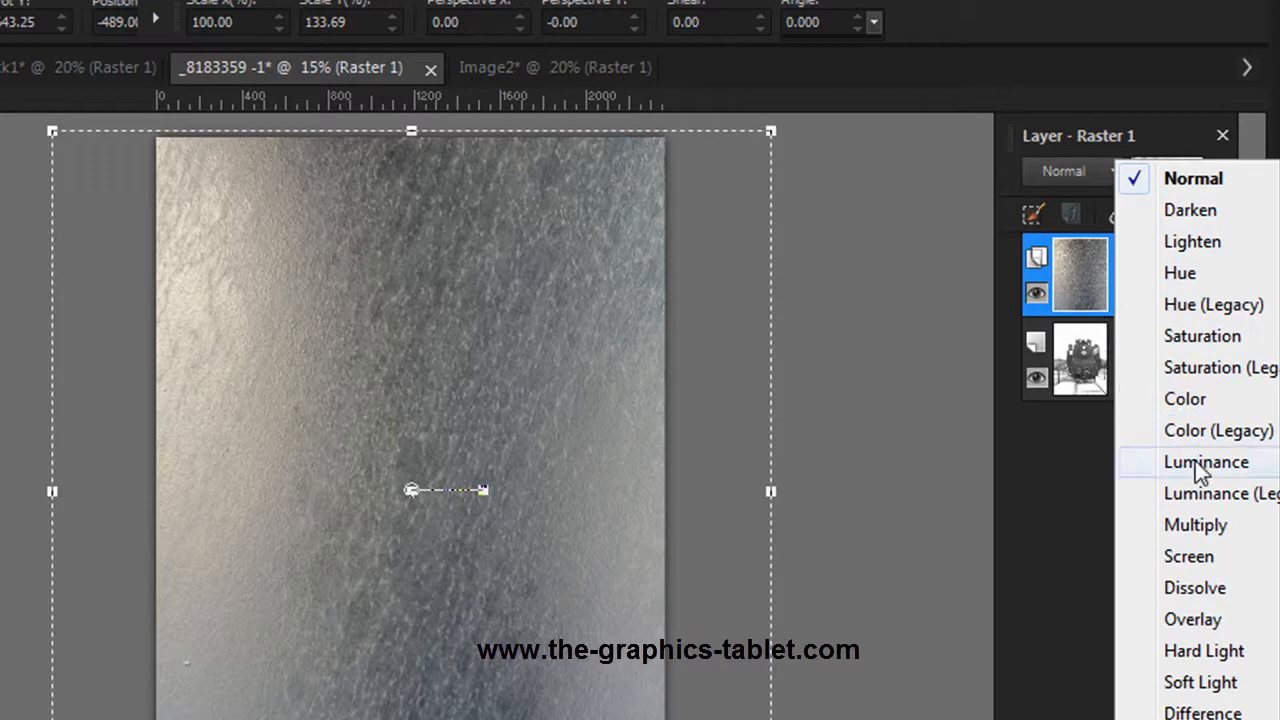
pyautogui.click(1196, 522)
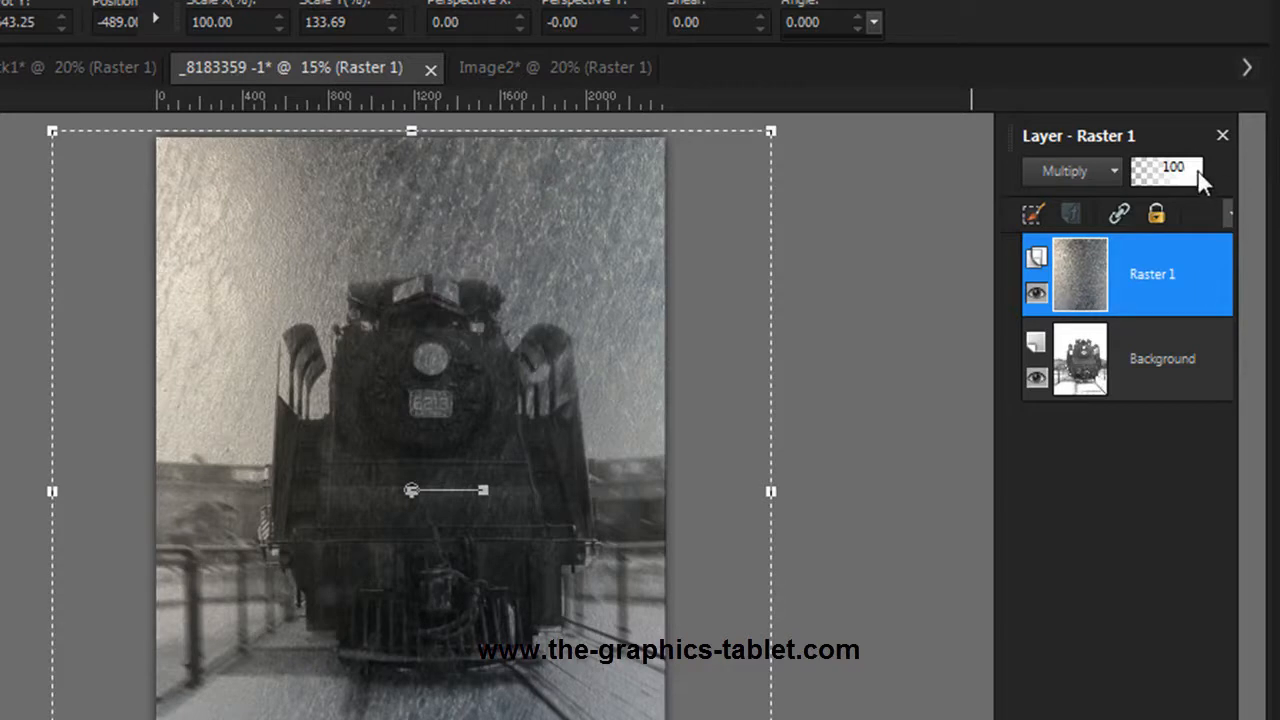
pyautogui.moveTo(1200, 178)
pyautogui.mouseDown()
pyautogui.moveTo(1164, 182)
pyautogui.moveTo(1180, 180)
pyautogui.mouseUp()
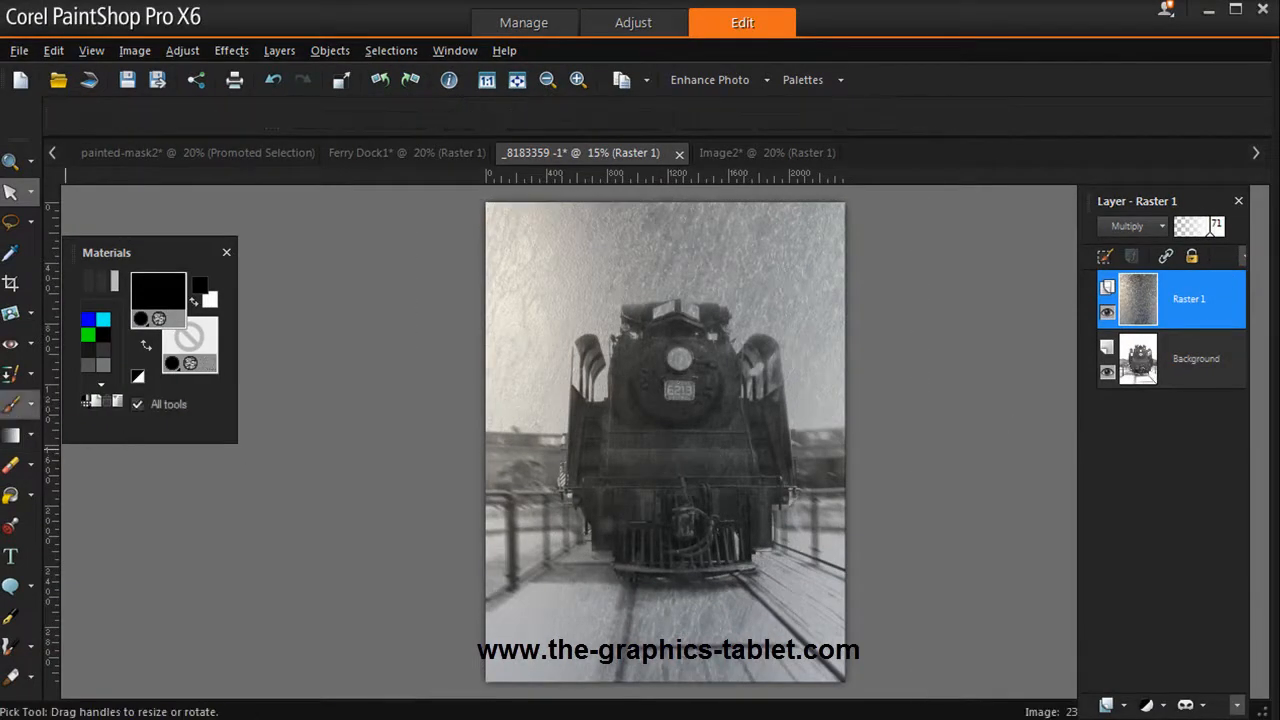
# Step: Flatten the locomotive photo by merging the texture layer and the background into one layer
pyautogui.click(9, 406)
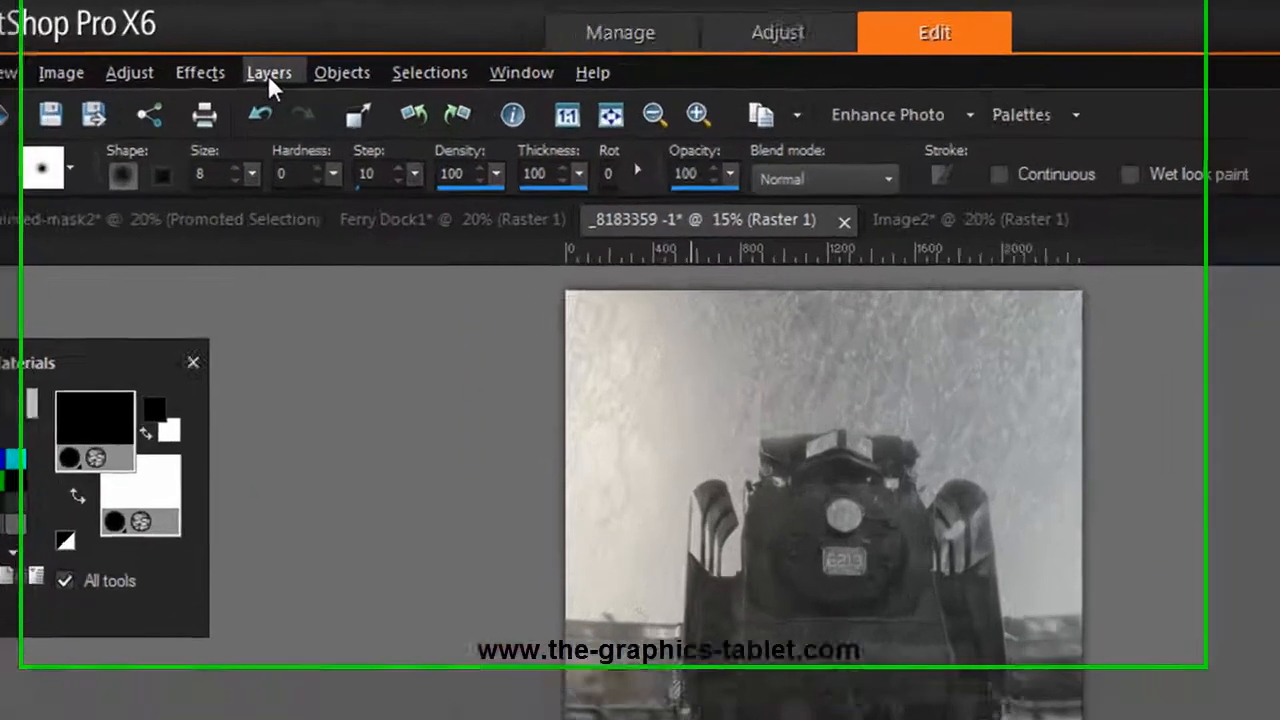
pyautogui.click(278, 52)
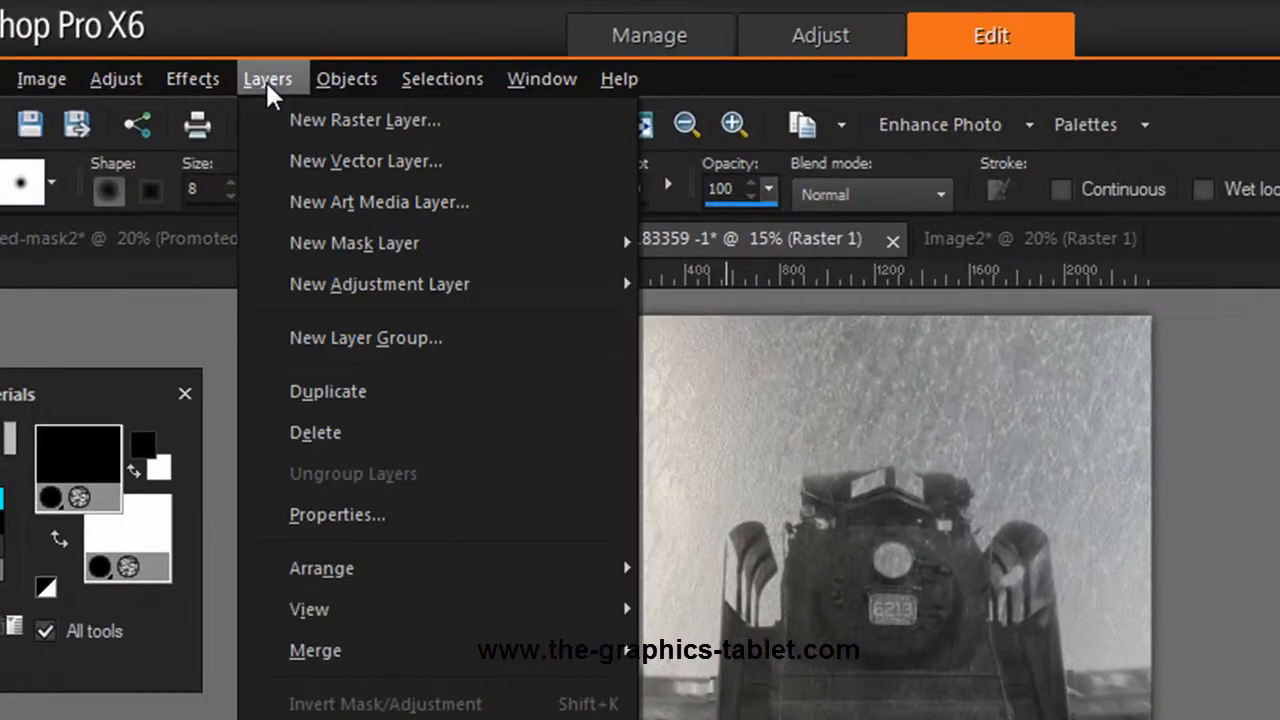
pyautogui.moveTo(429, 657)
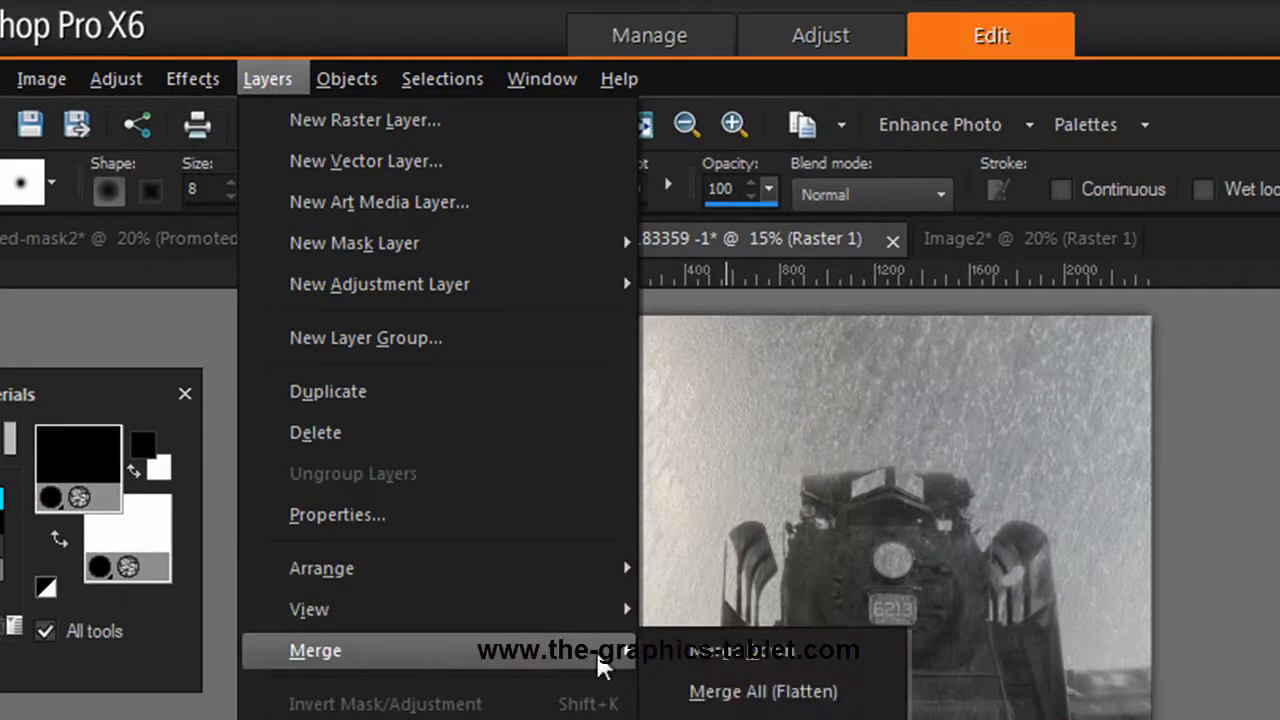
pyautogui.click(825, 695)
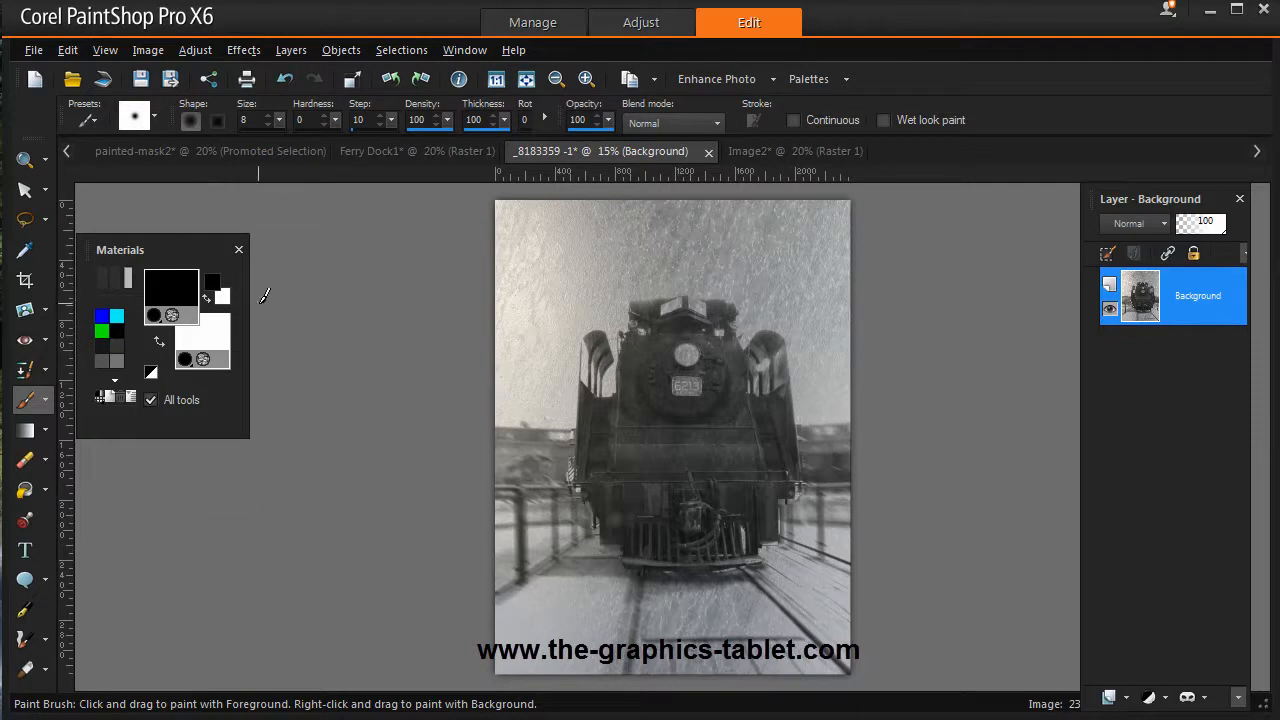
# Step: Bring up the painted-mask2 image
pyautogui.click(141, 150)
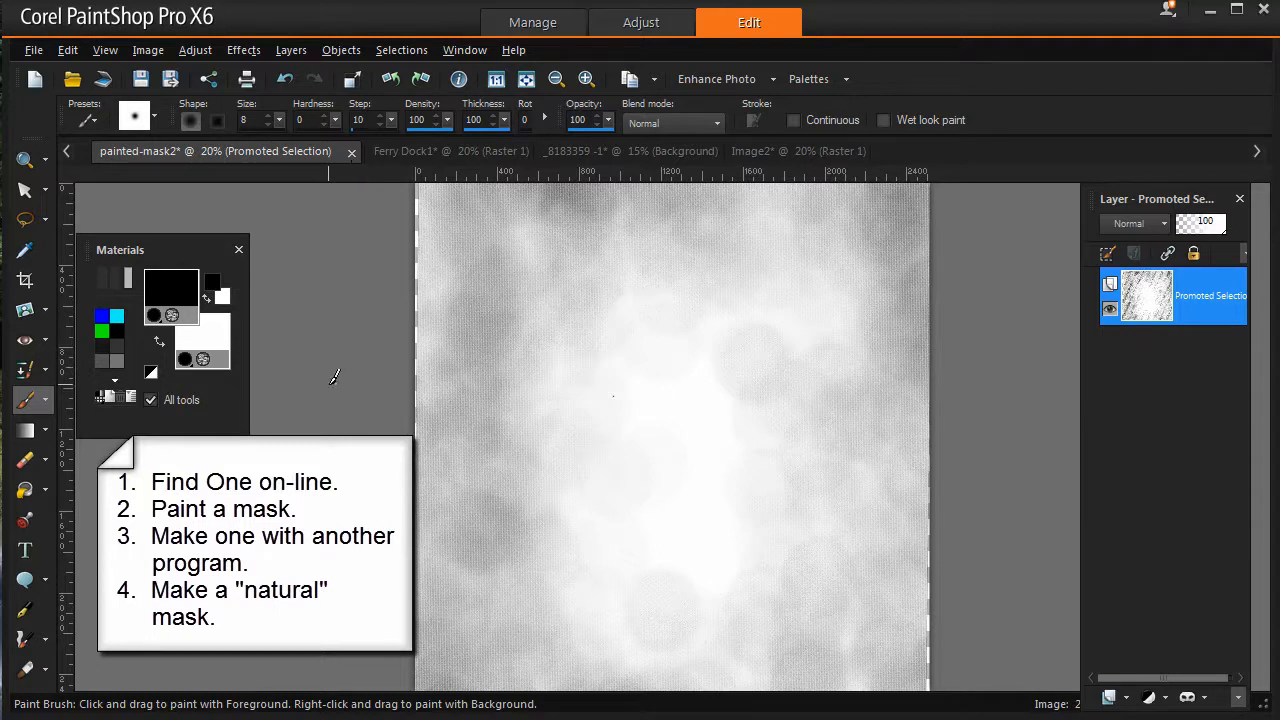
pyautogui.hotkey('ctrl', 's')
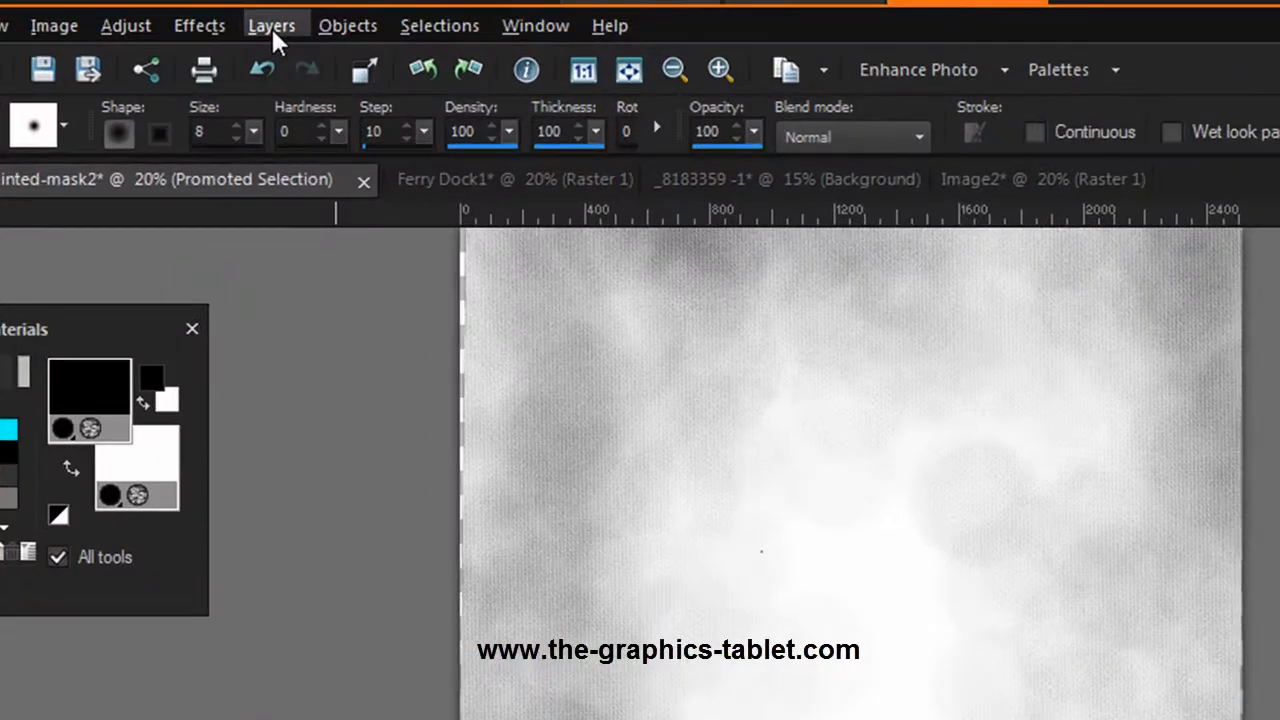
pyautogui.click(271, 26)
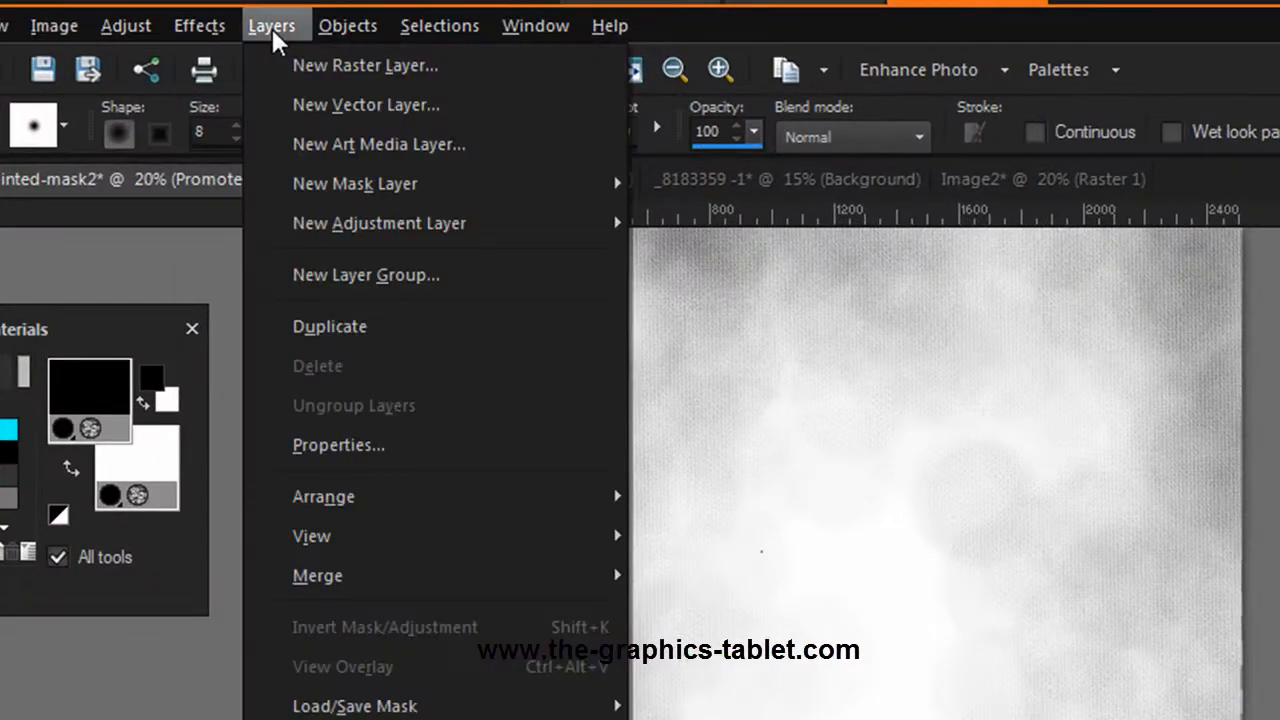
pyautogui.moveTo(318, 238)
pyautogui.moveTo(324, 190)
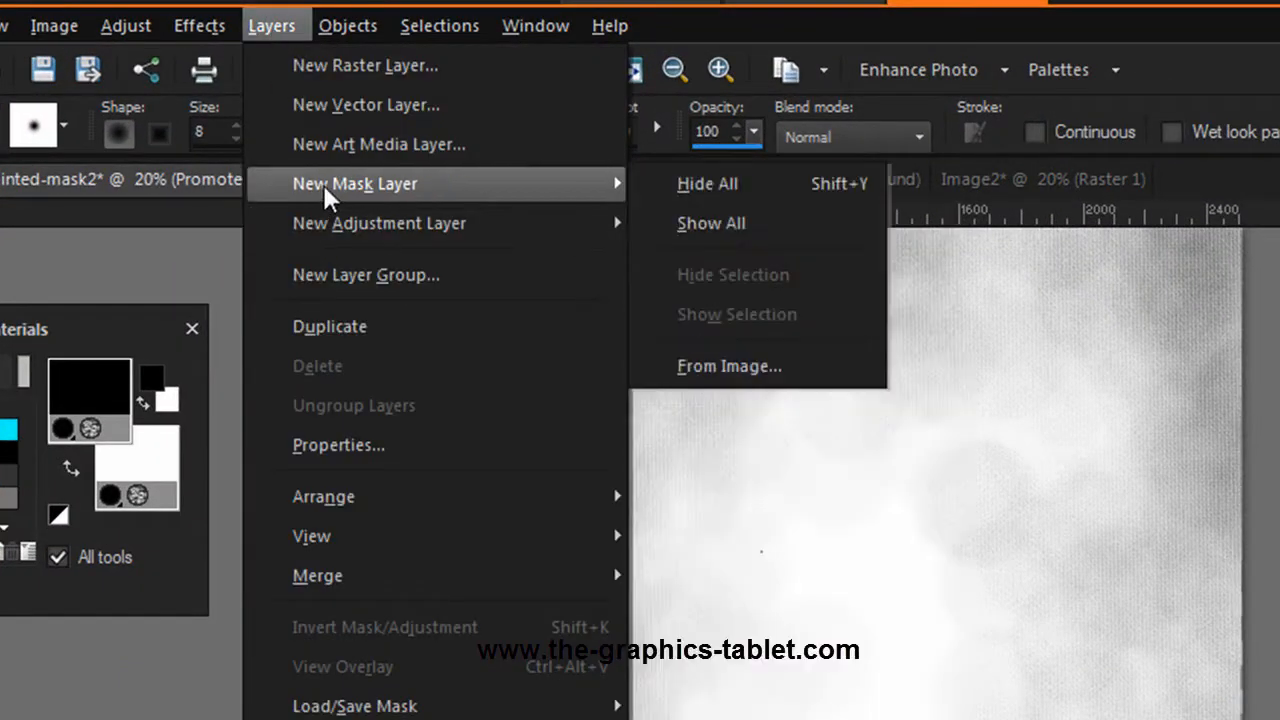
pyautogui.click(728, 367)
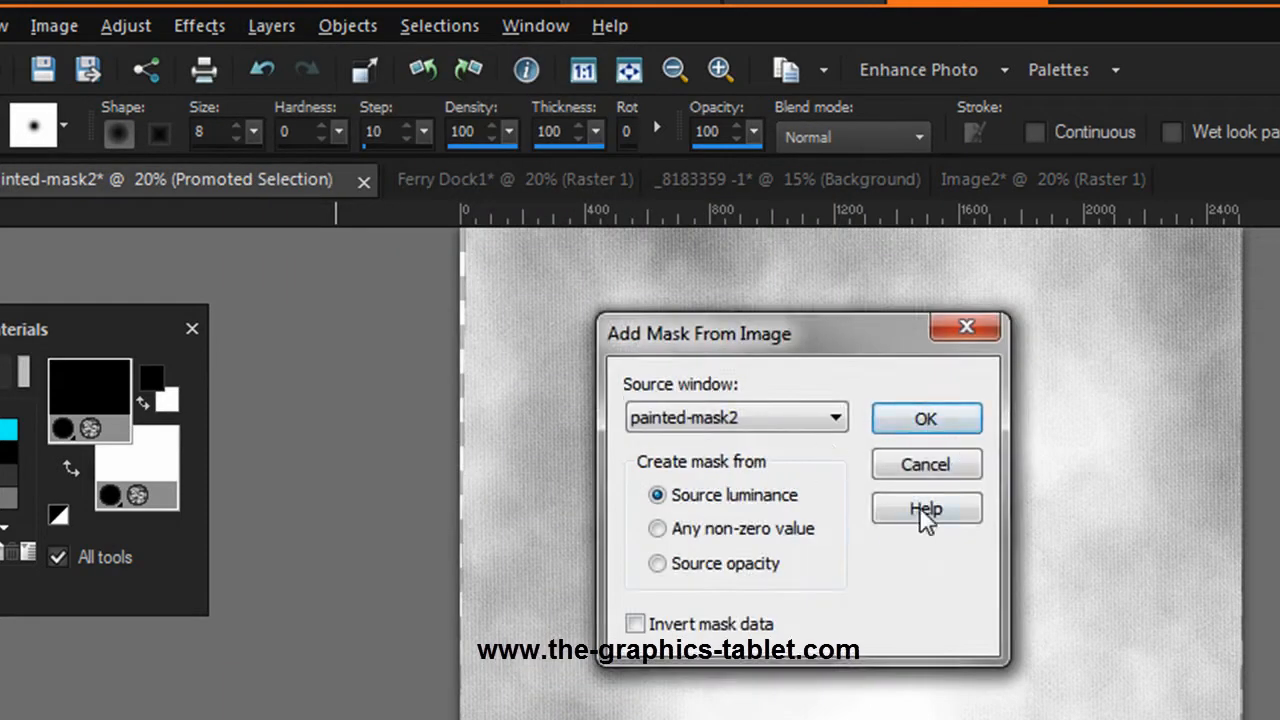
pyautogui.click(890, 425)
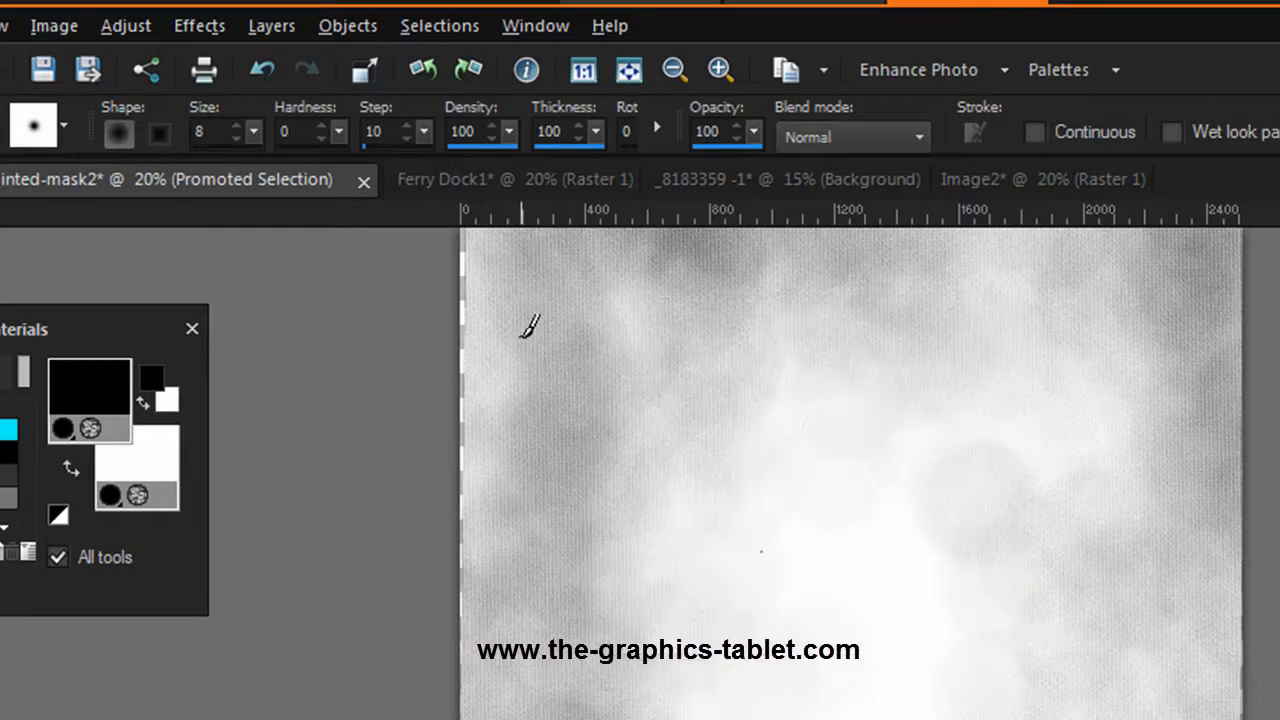
# Step: Darken the painted mask with Levels, setting the black point to 85 and the midtone to 188 and moving the white point higher
pyautogui.click(126, 26)
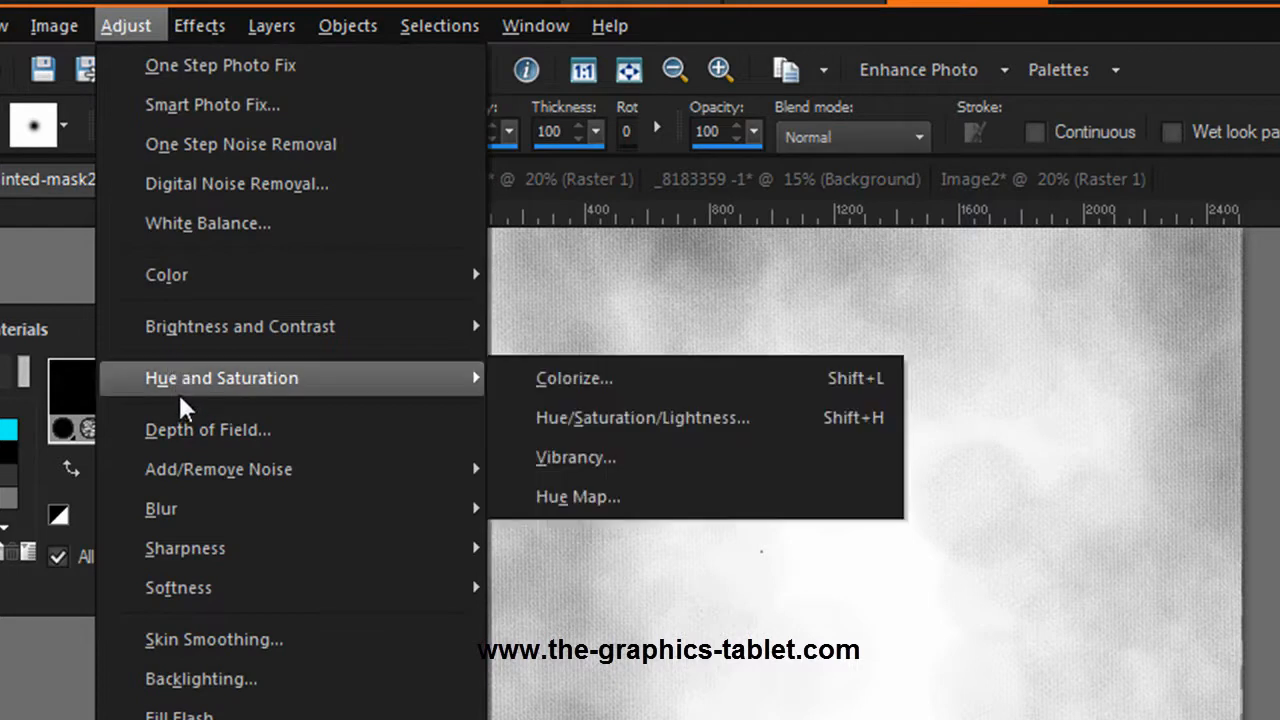
pyautogui.moveTo(177, 347)
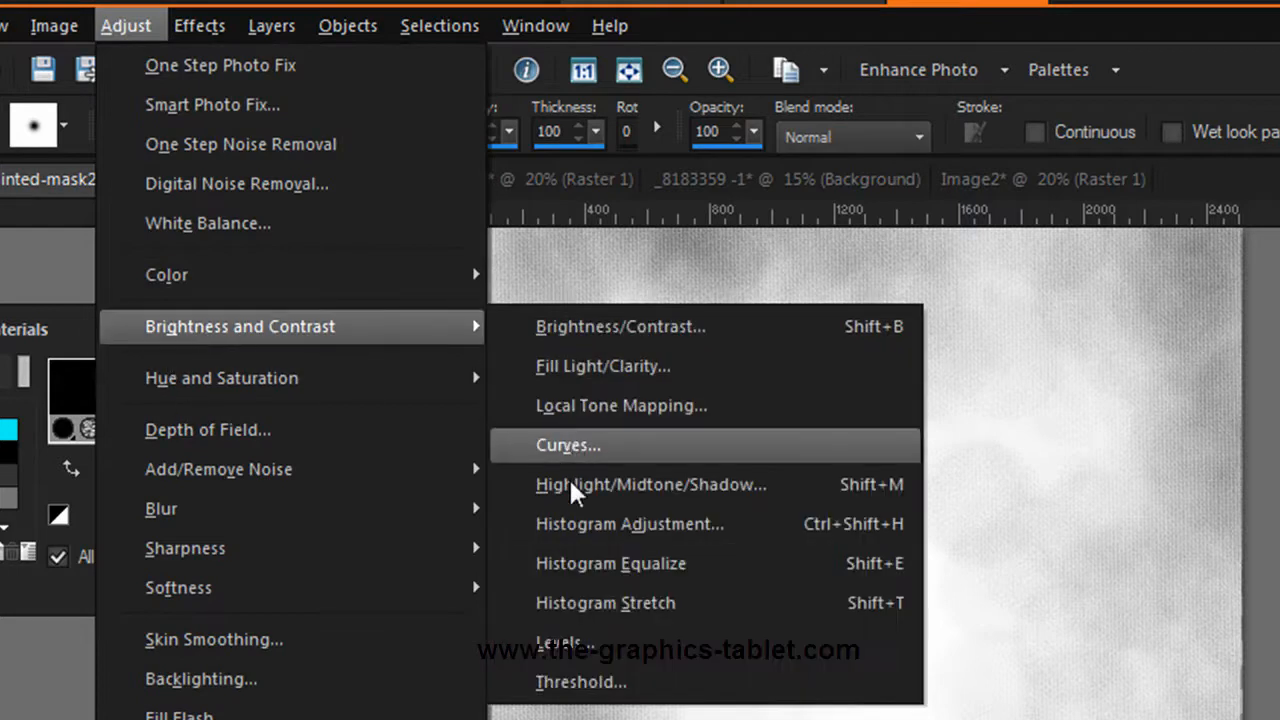
pyautogui.click(571, 652)
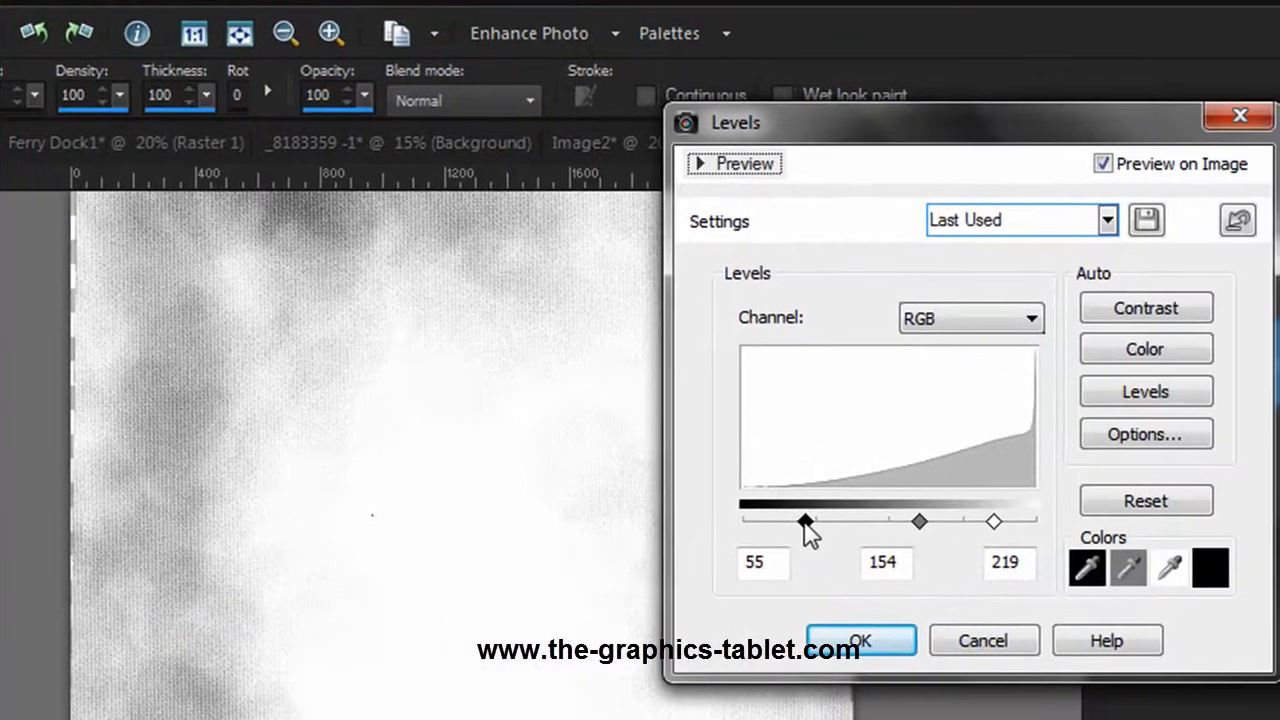
pyautogui.moveTo(880, 538); pyautogui.dragTo(910, 539)
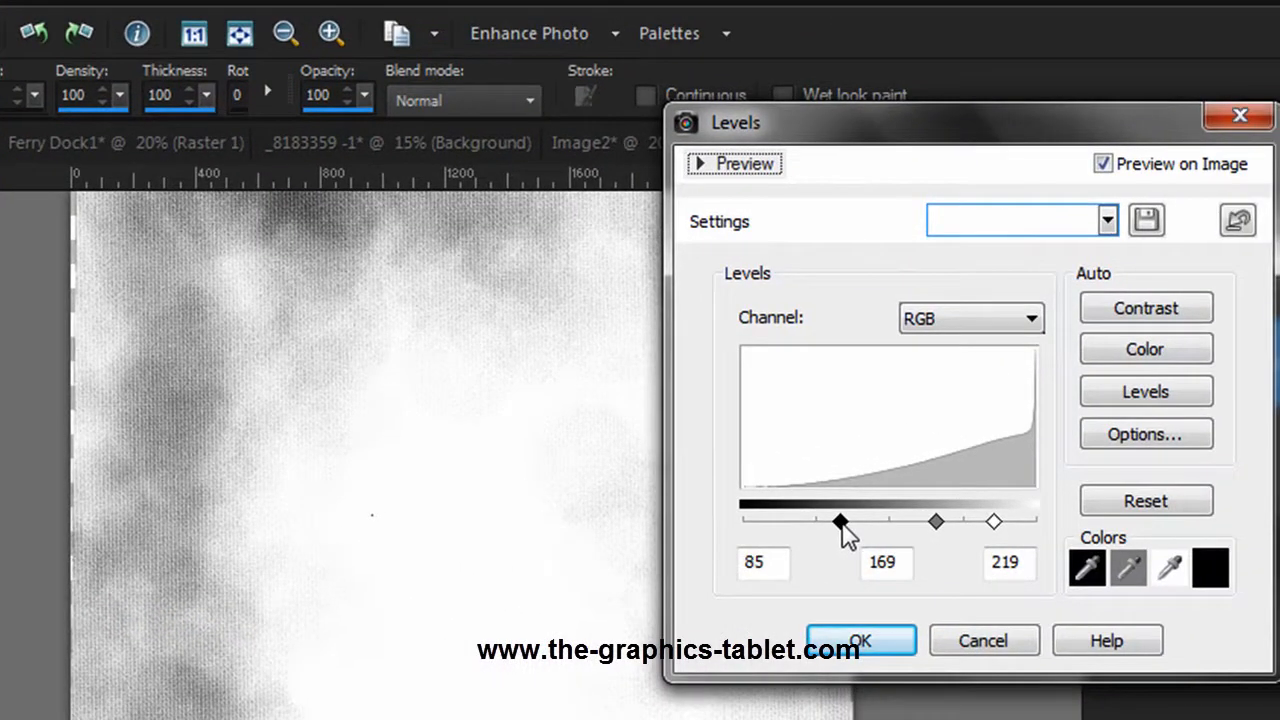
pyautogui.moveTo(936, 522)
pyautogui.mouseDown()
pyautogui.moveTo(907, 522)
pyautogui.moveTo(944, 533)
pyautogui.mouseUp()
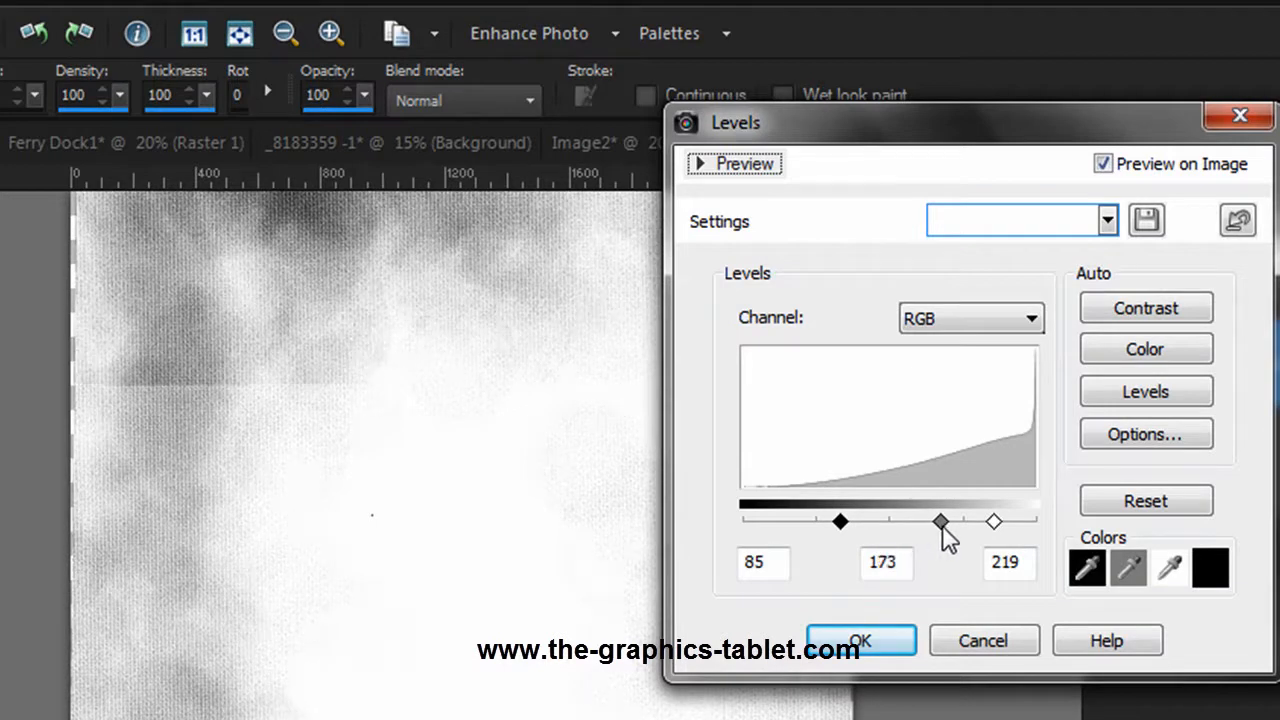
pyautogui.moveTo(994, 529); pyautogui.dragTo(1024, 536)
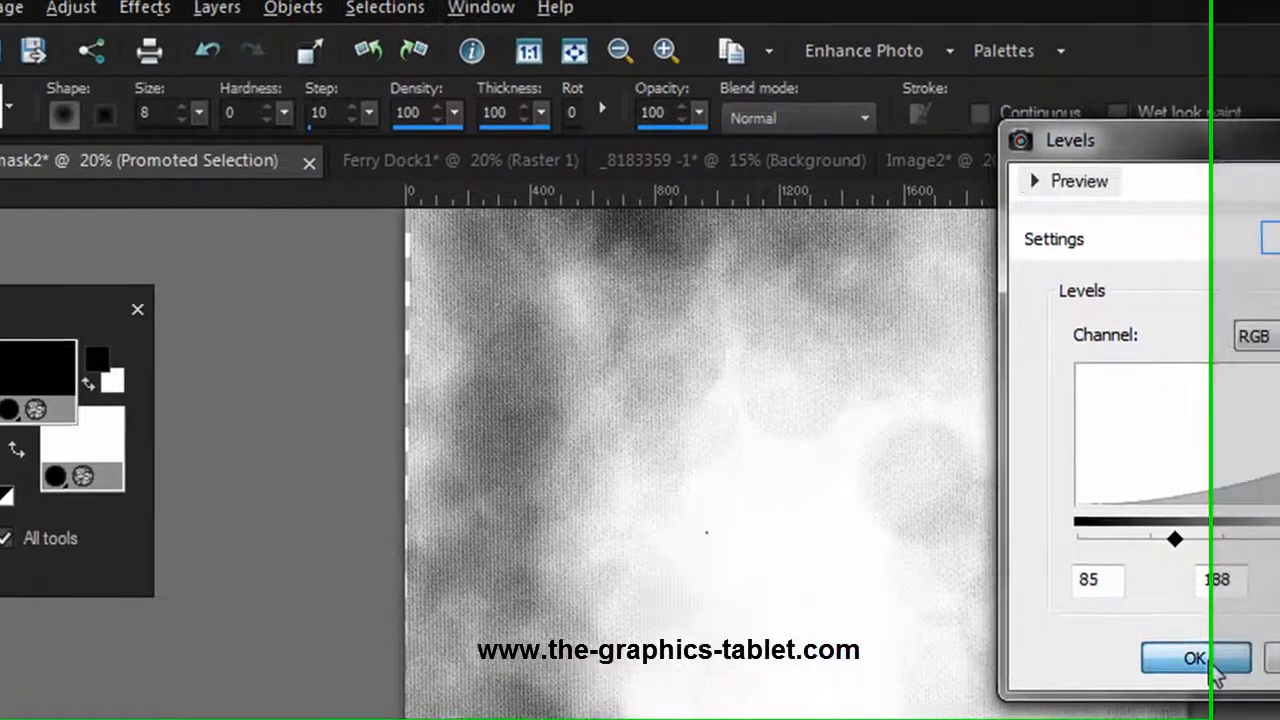
pyautogui.click(903, 648)
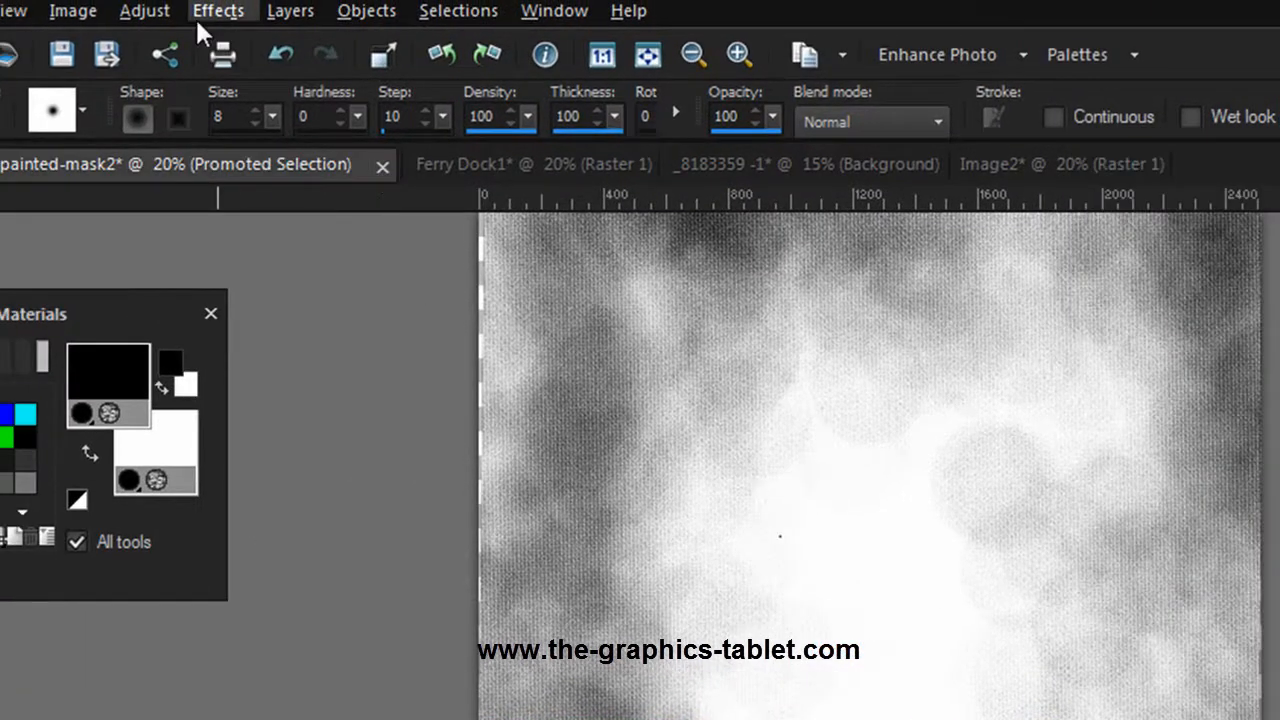
# Step: Add a mask layer from the painted-mask2 image, created from source luminance without inverting the mask data
pyautogui.click(291, 10)
pyautogui.moveTo(370, 177)
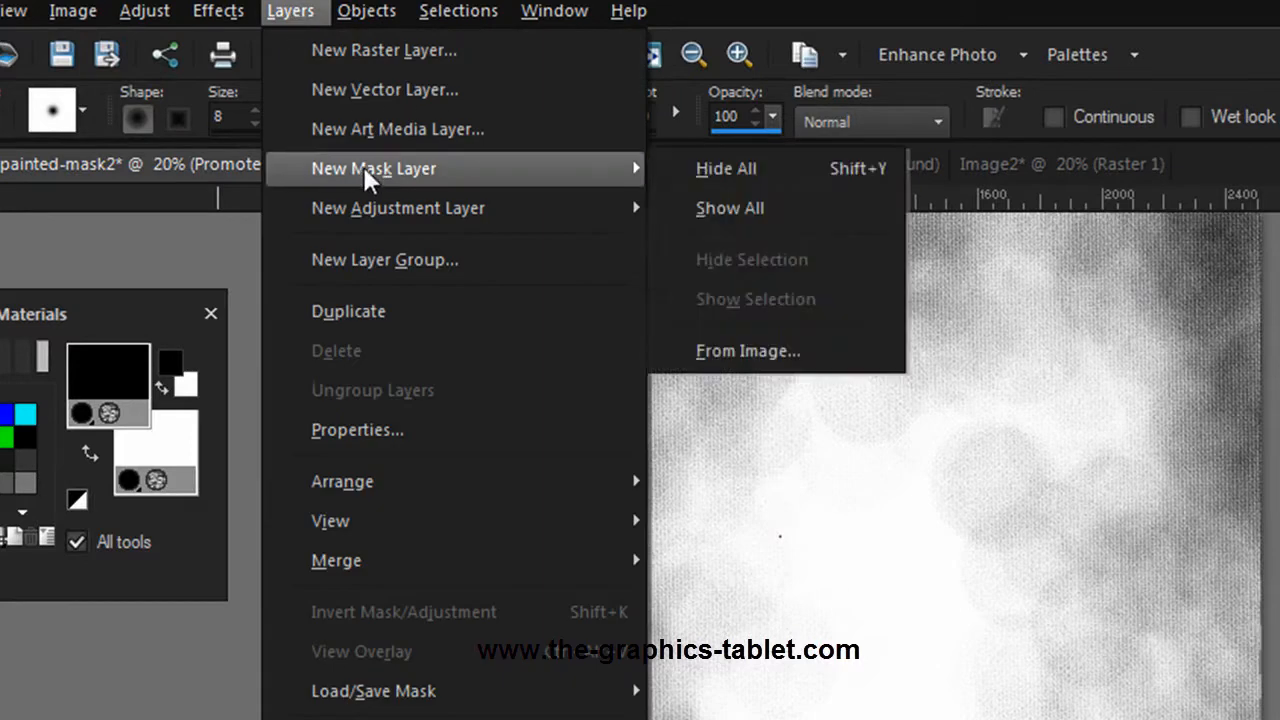
pyautogui.click(794, 351)
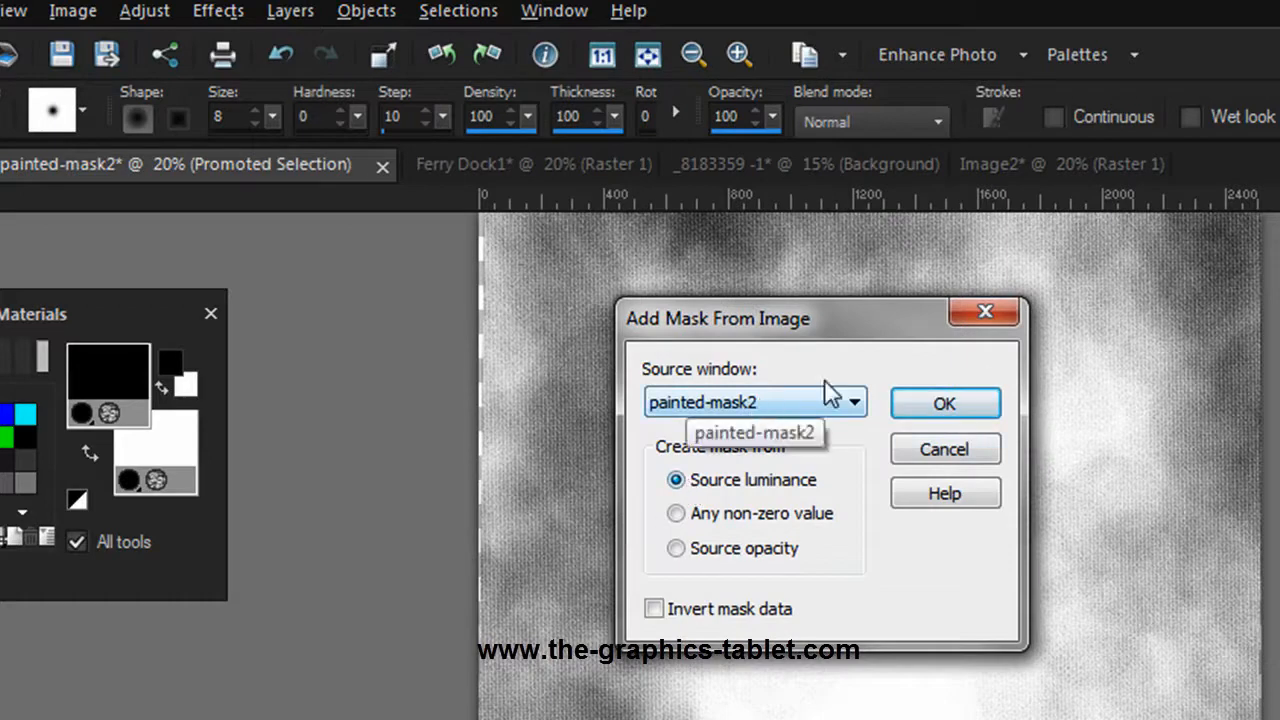
pyautogui.click(945, 408)
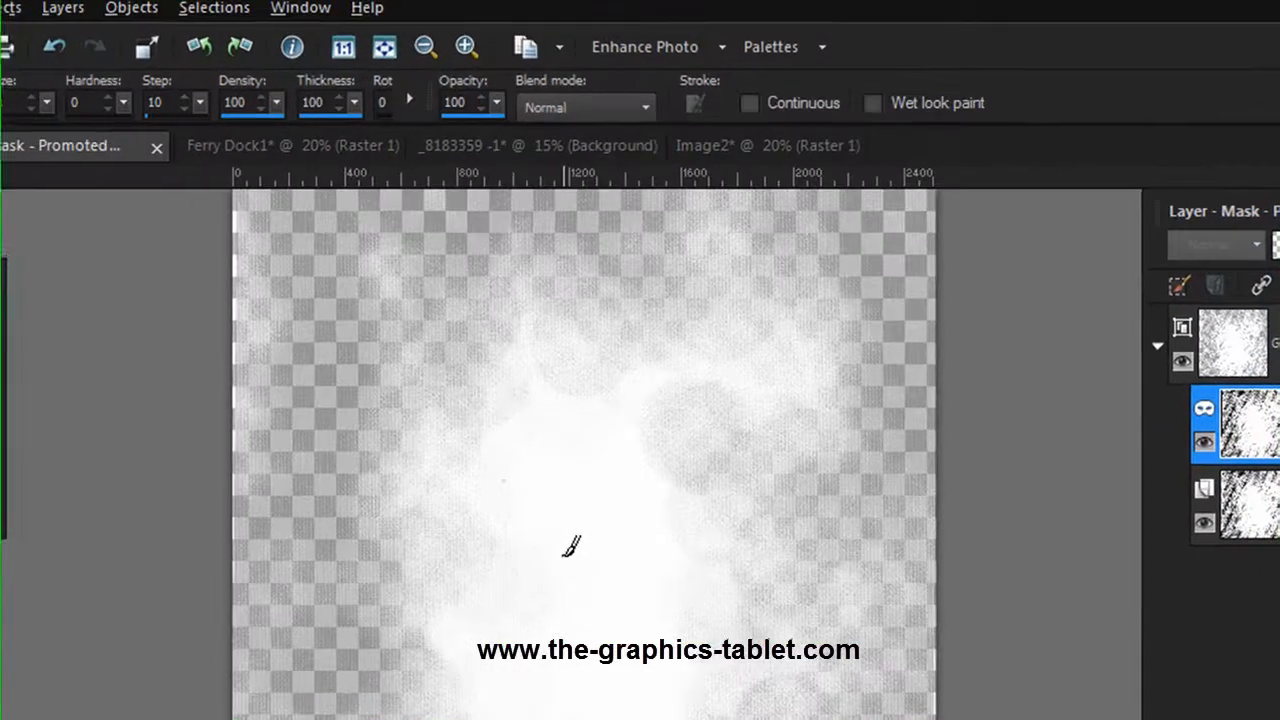
# Step: Save the painted mask to disk under the file name "train mask"
pyautogui.click(44, 9)
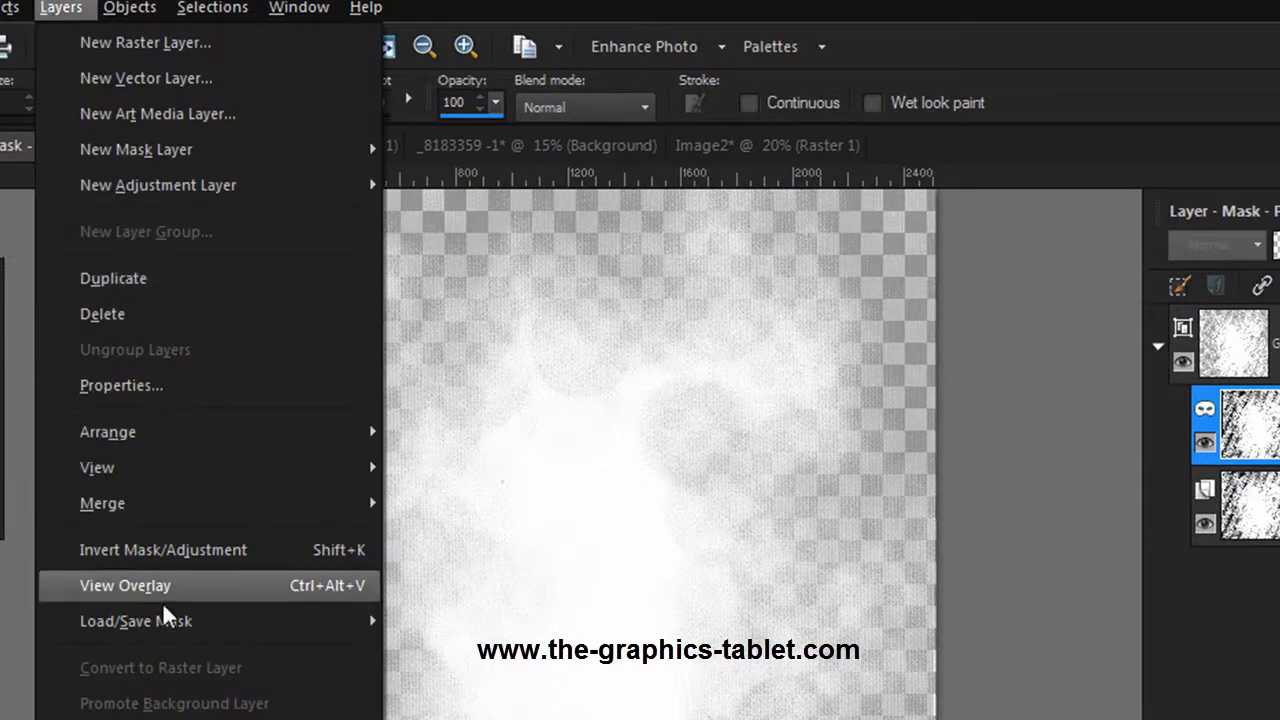
pyautogui.moveTo(172, 621)
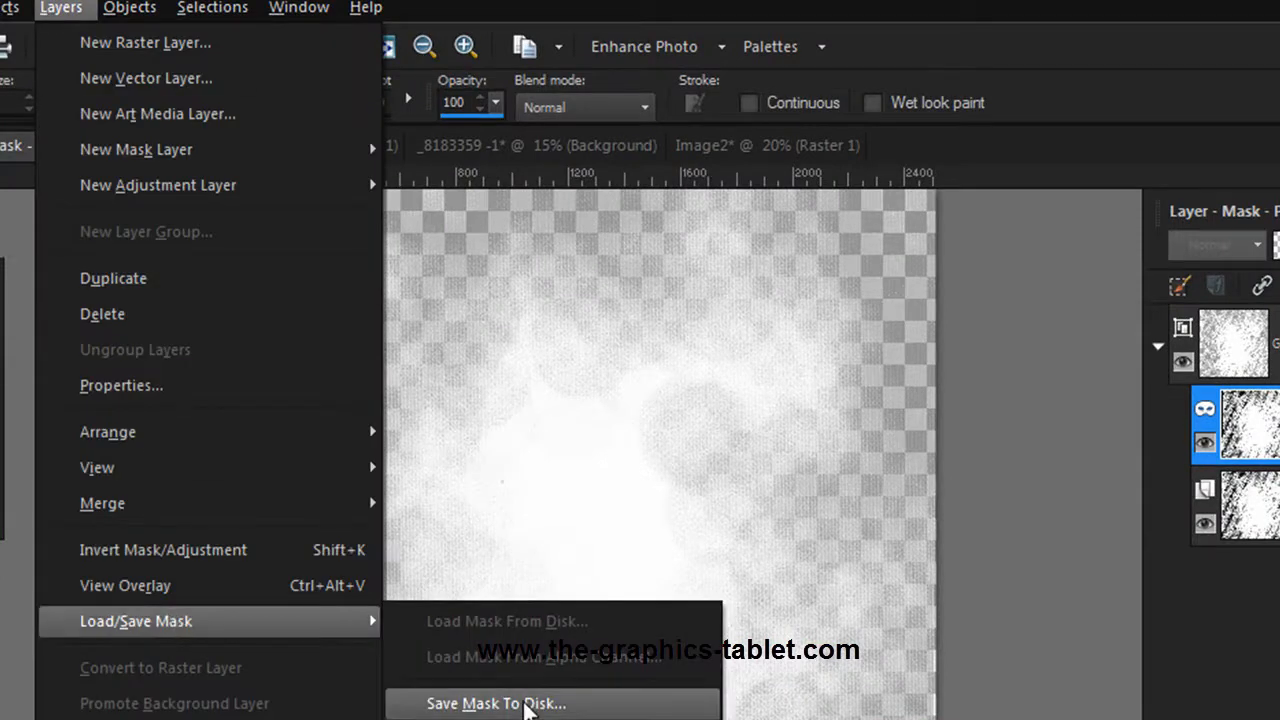
pyautogui.click(527, 704)
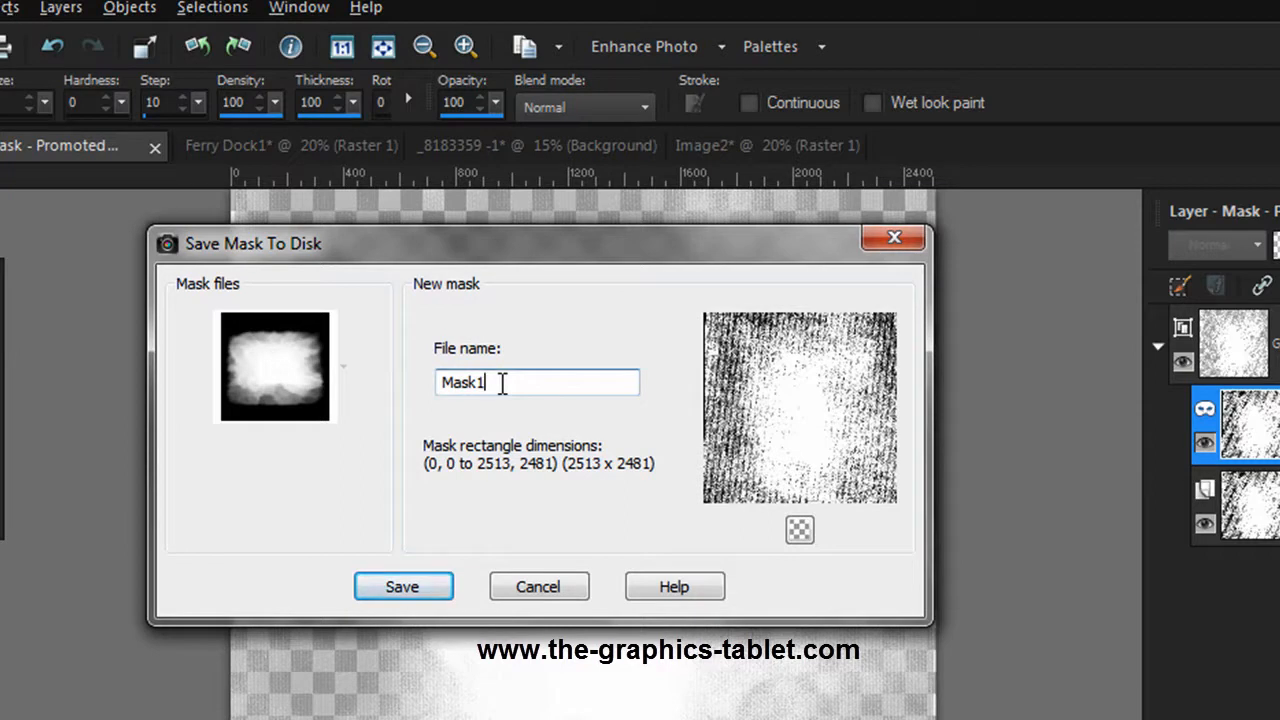
pyautogui.press('BackSpace')
pyautogui.press('BackSpace')
pyautogui.press('BackSpace')
pyautogui.press('BackSpace')
pyautogui.write('train mSk')
pyautogui.press('BackSpace')
pyautogui.press('BackSpace')
pyautogui.press('Tab')
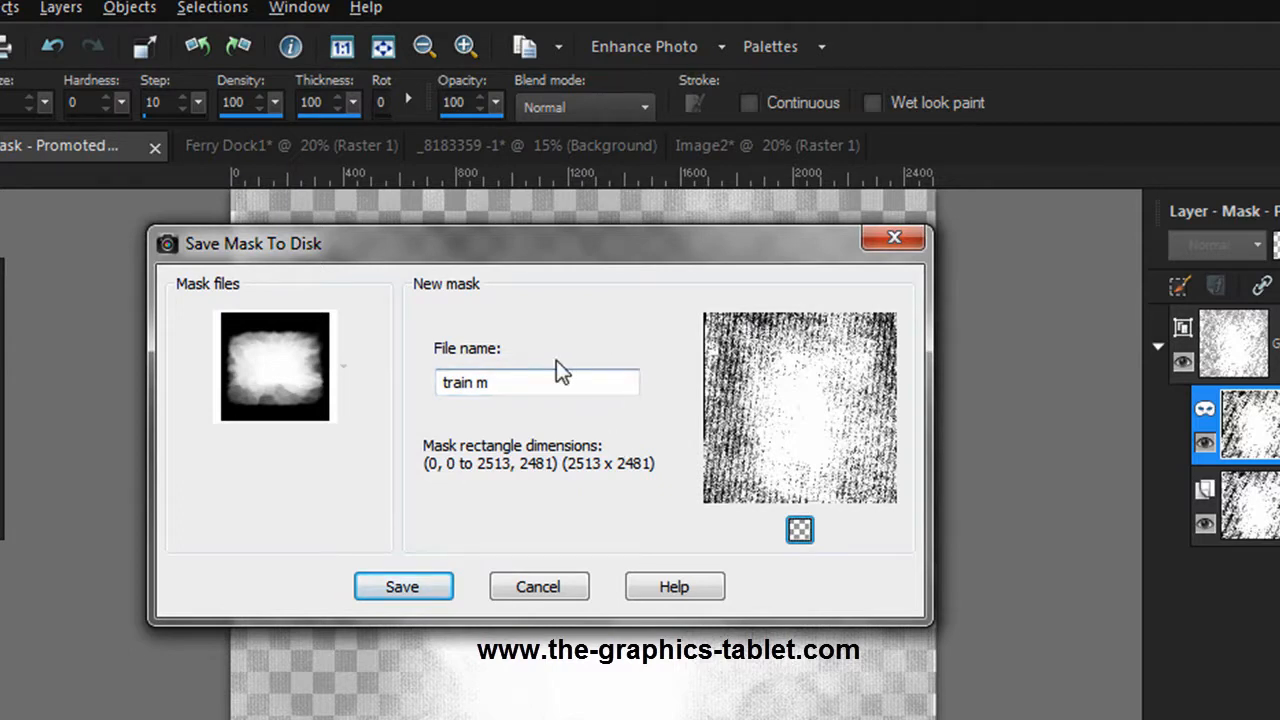
pyautogui.click(545, 388)
pyautogui.write('ASK')
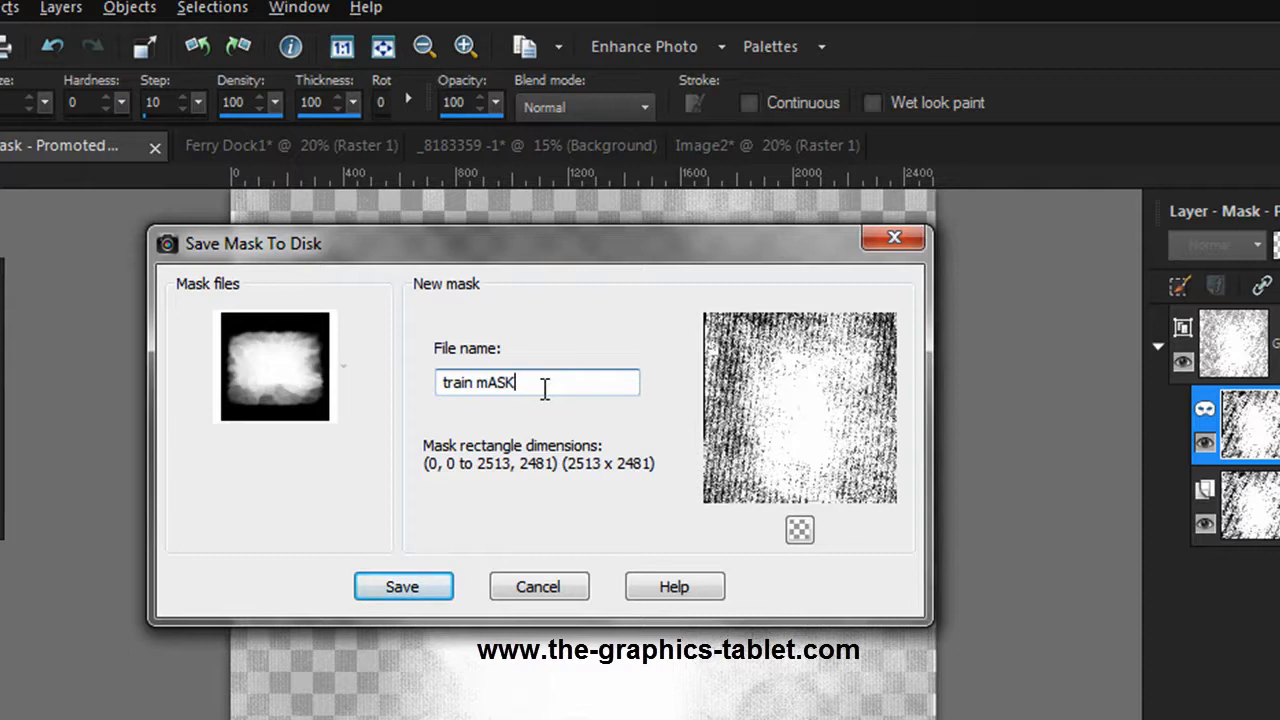
pyautogui.press('BackSpace')
pyautogui.press('BackSpace')
pyautogui.press('BackSpace')
pyautogui.write('ask')
pyautogui.click(402, 588)
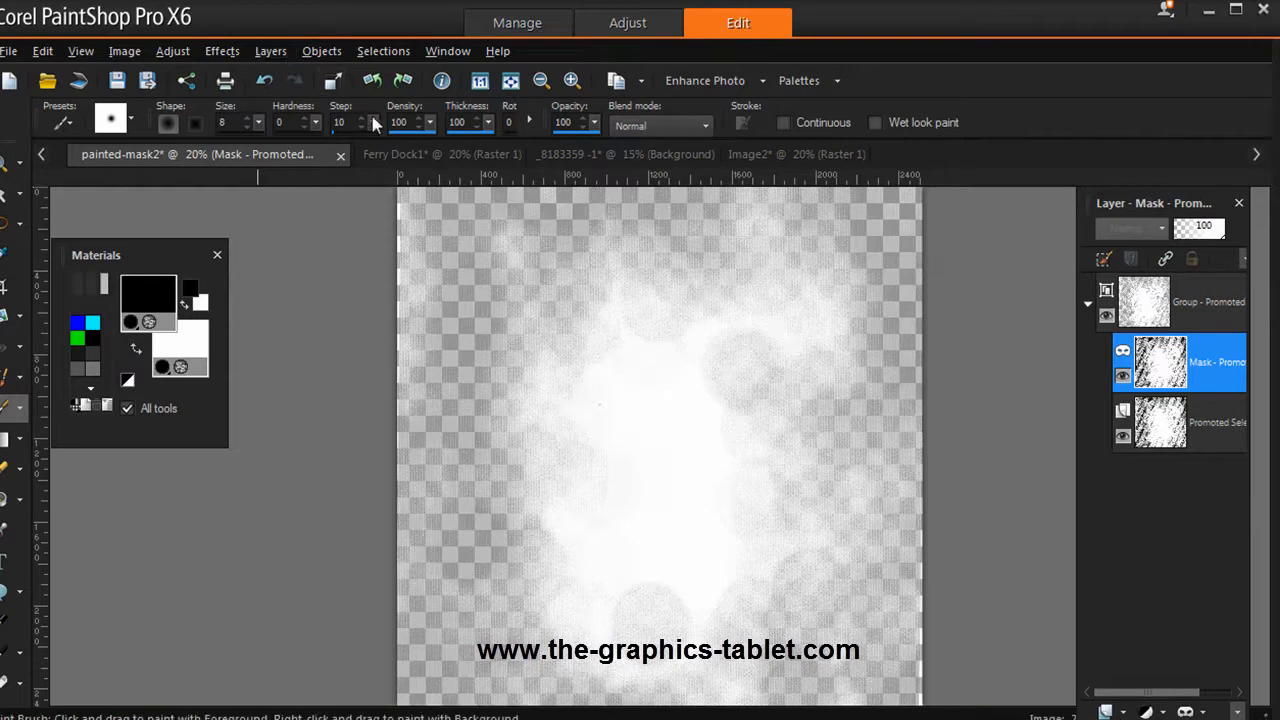
# Step: Add a new raster layer with default settings above the background of the locomotive image _8183359 -1
pyautogui.click(630, 155)
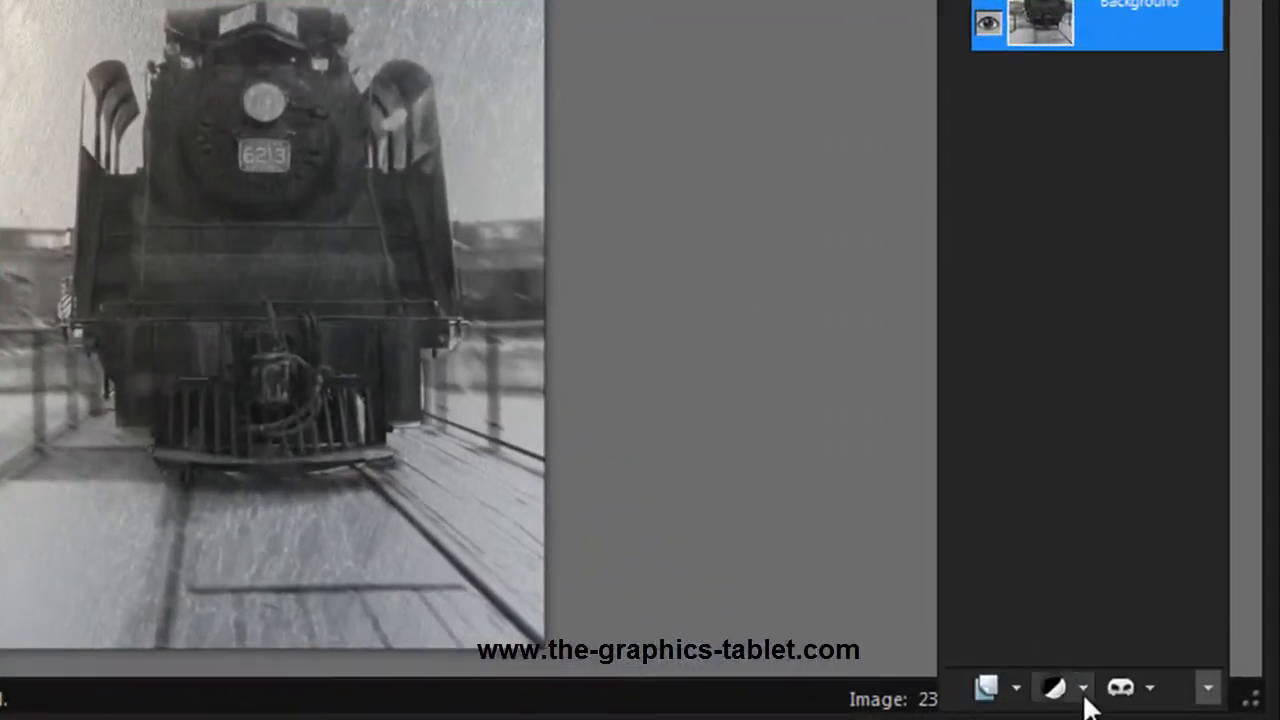
pyautogui.click(1085, 690)
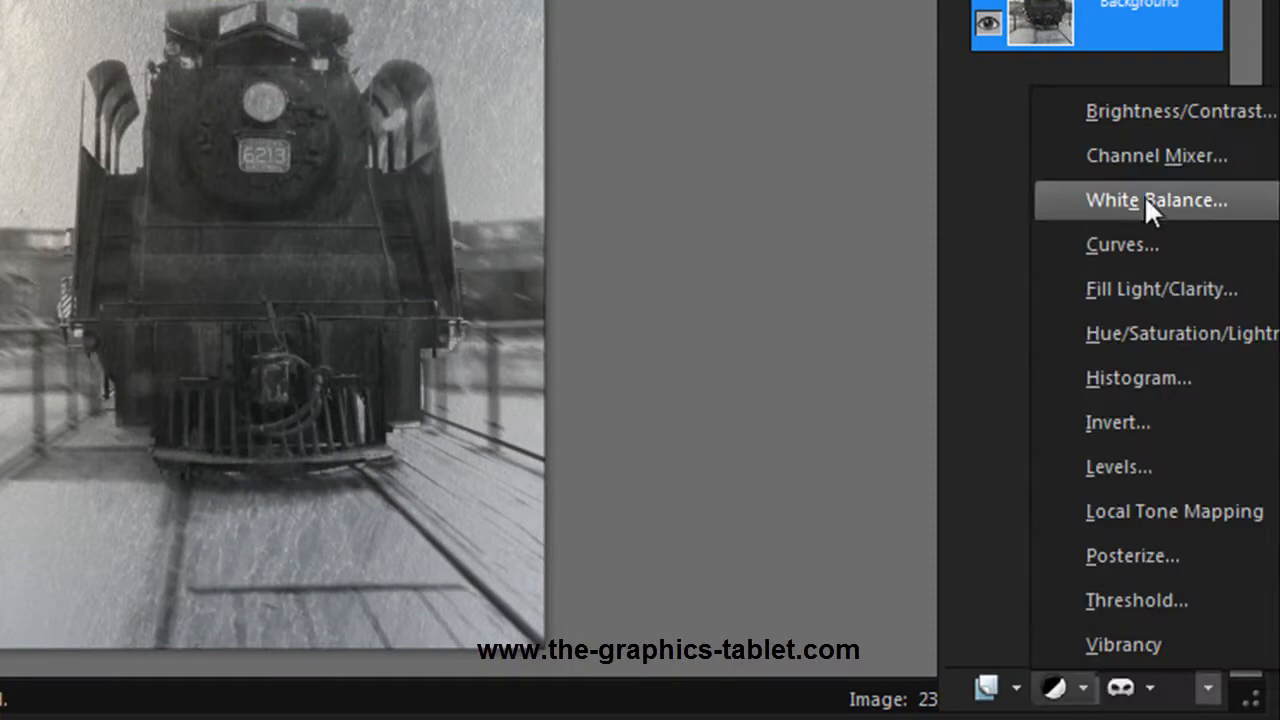
pyautogui.click(981, 369)
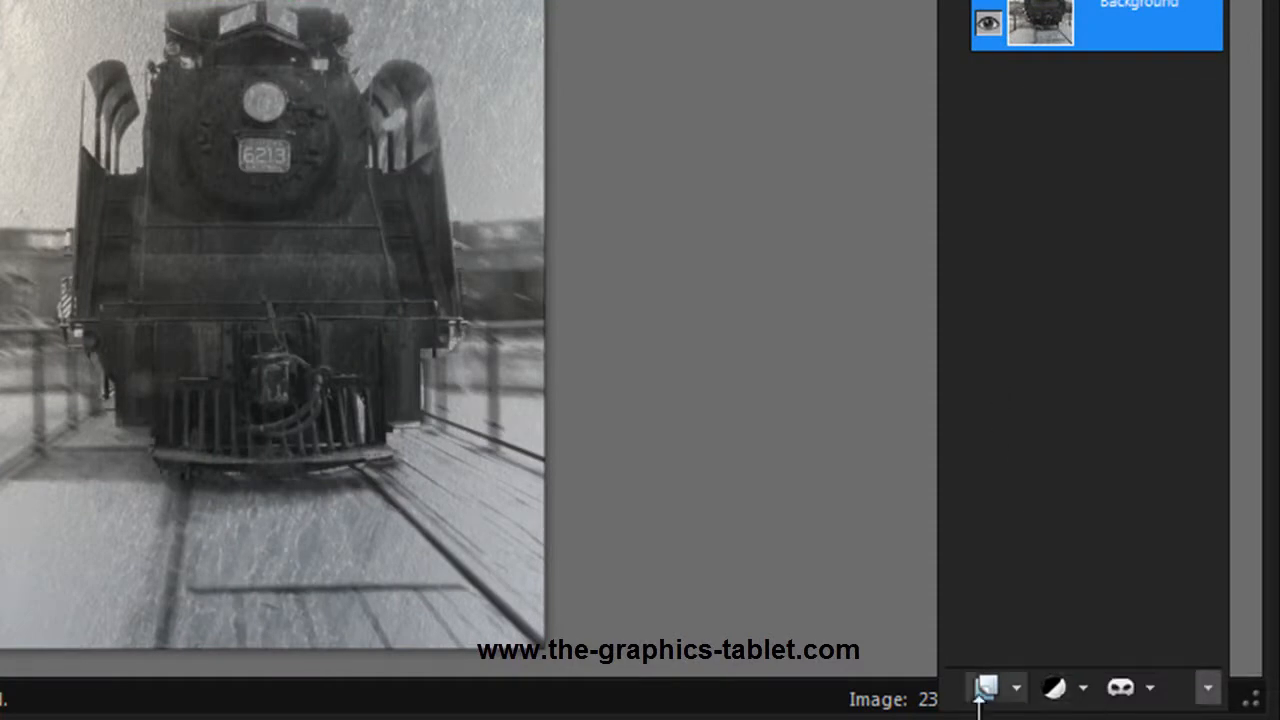
pyautogui.click(1016, 690)
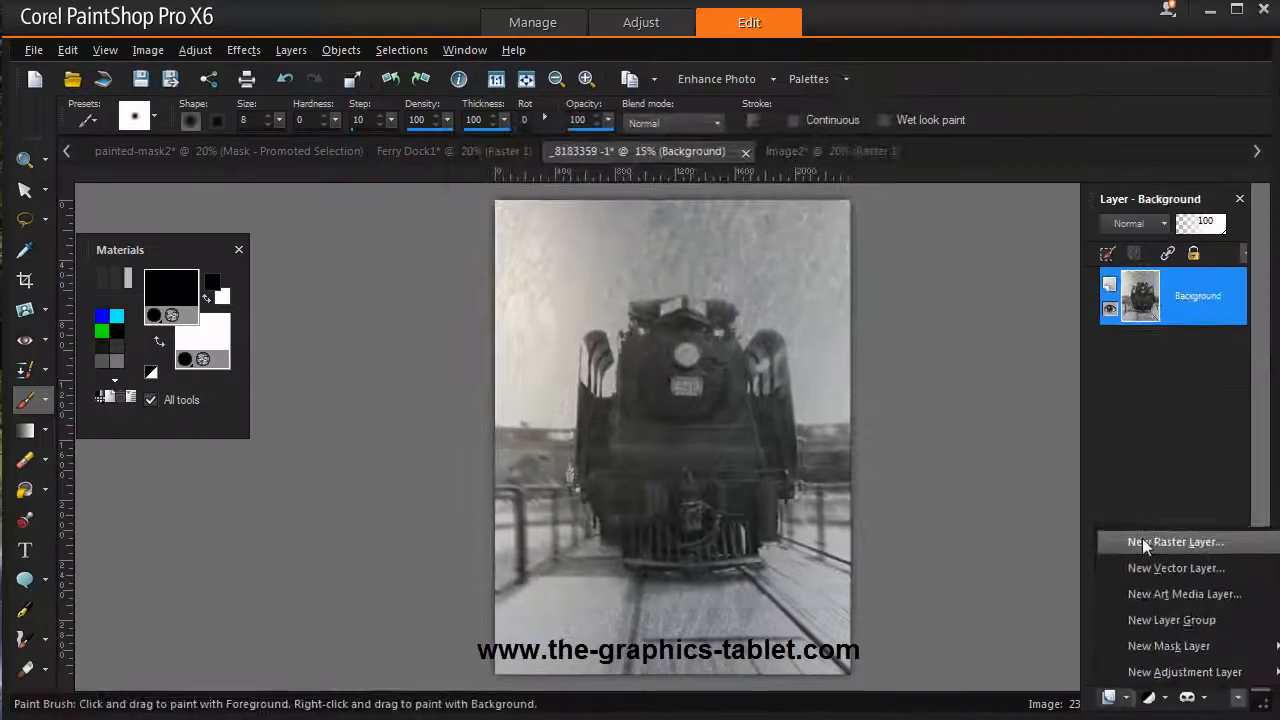
pyautogui.click(1145, 543)
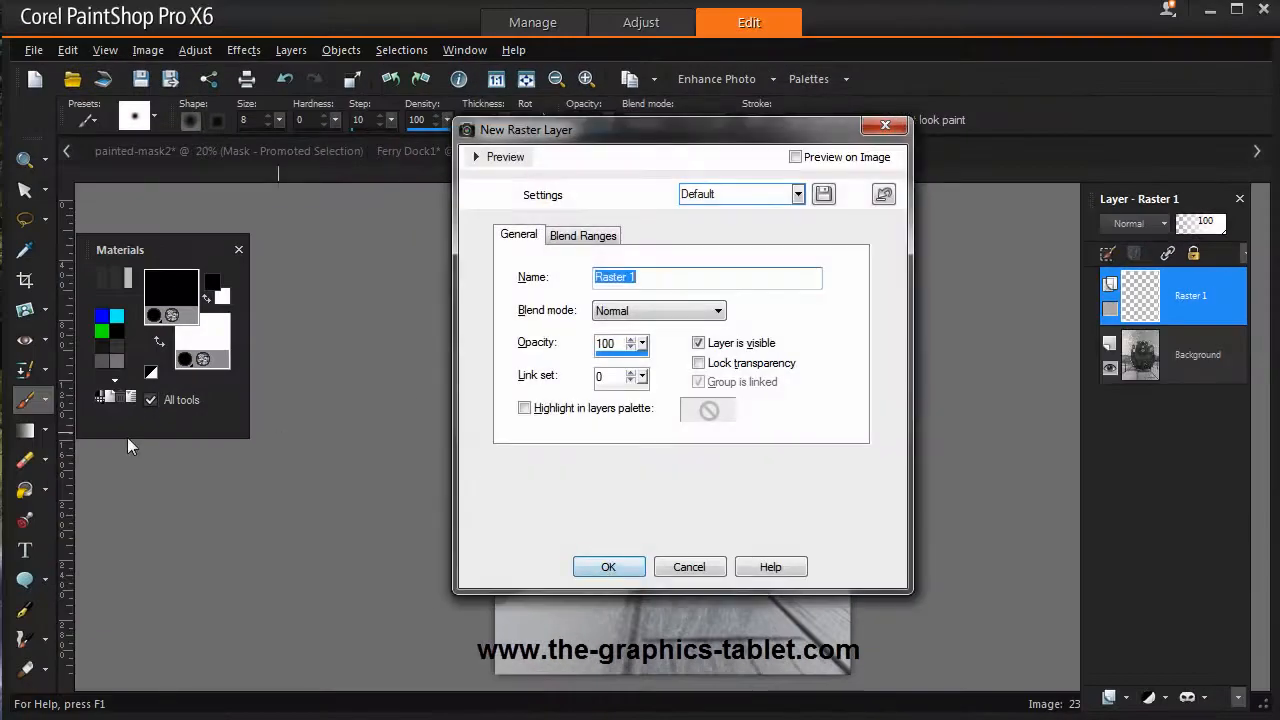
pyautogui.click(604, 565)
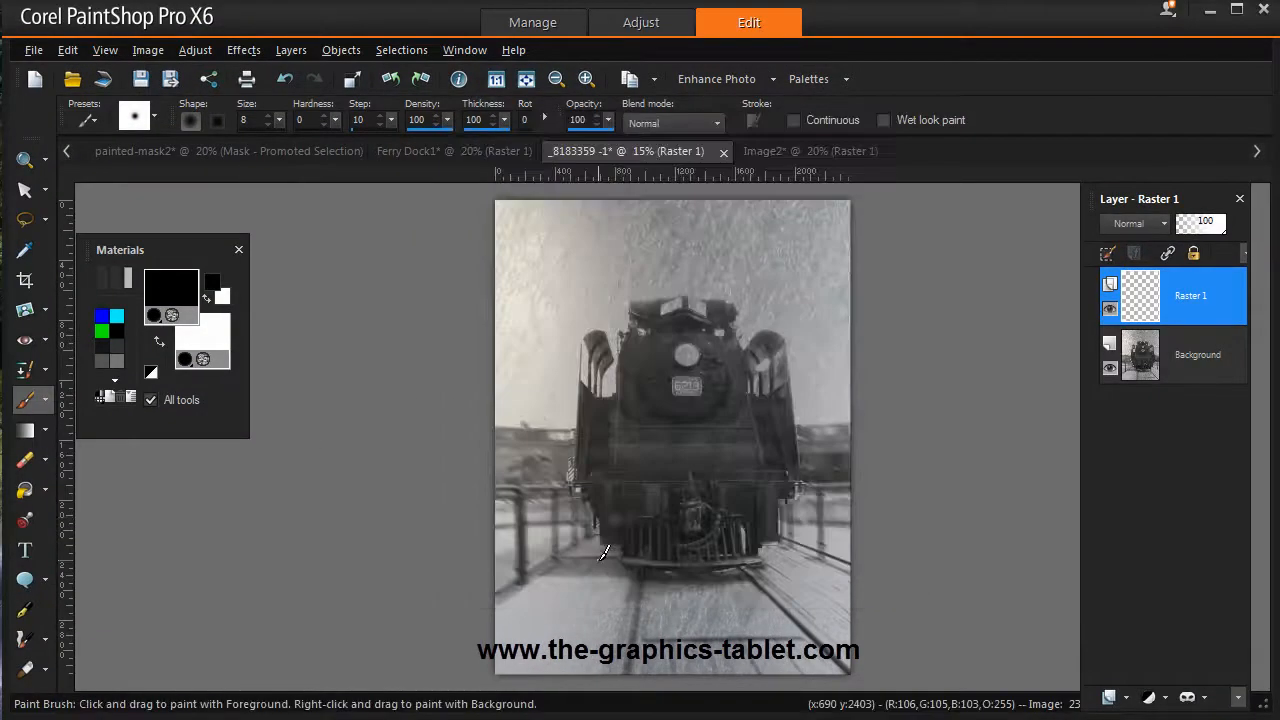
# Step: Set the foreground colour to tan #b79e63 and flood-fill the new raster layer with it
pyautogui.click(191, 279)
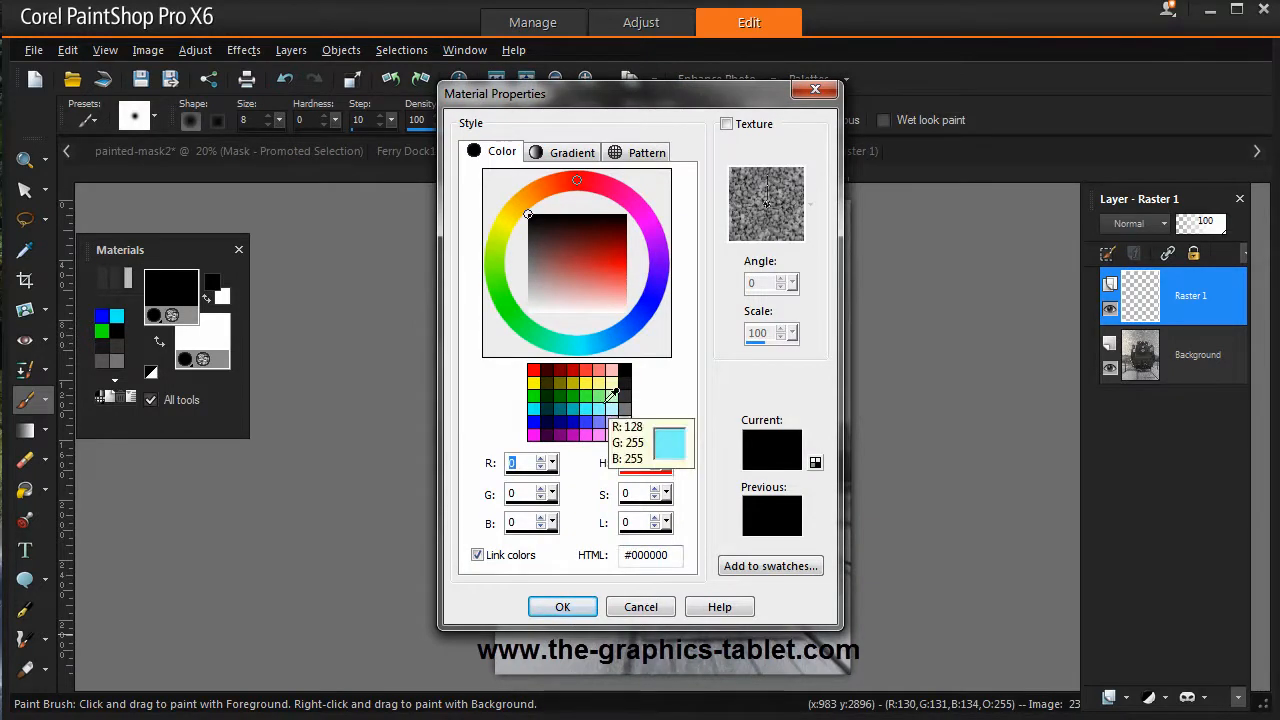
pyautogui.click(521, 199)
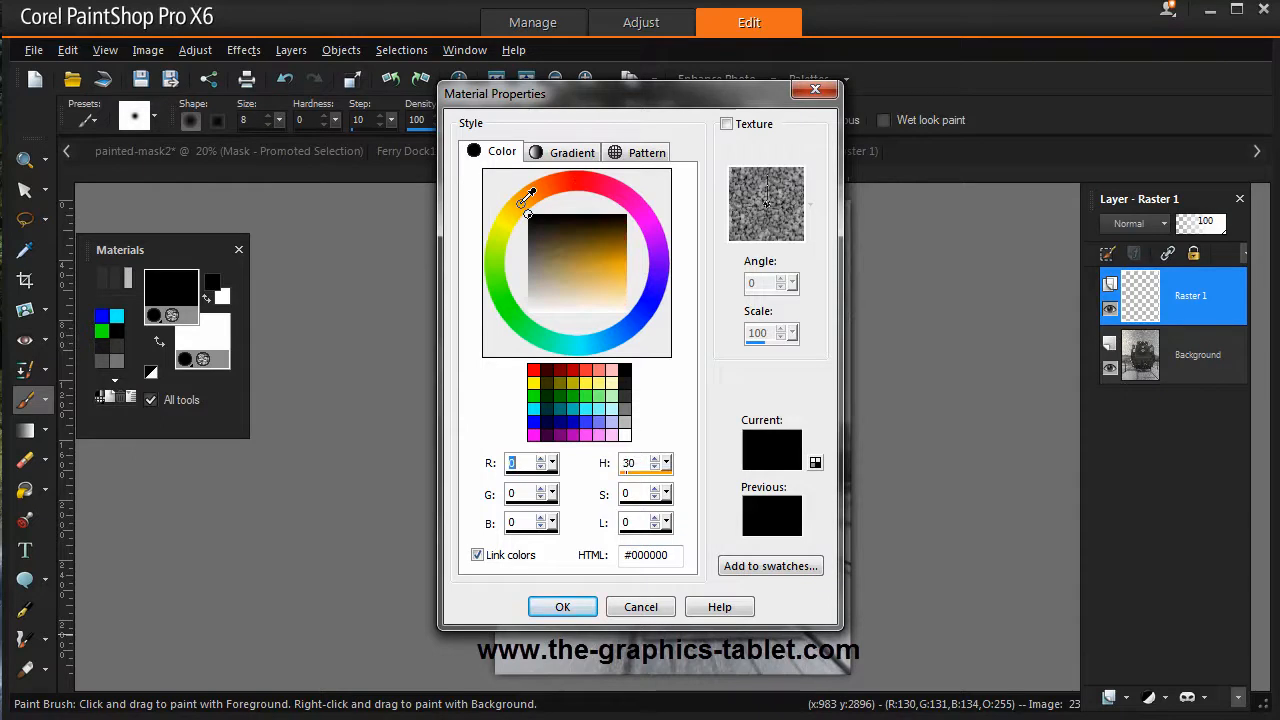
pyautogui.click(580, 266)
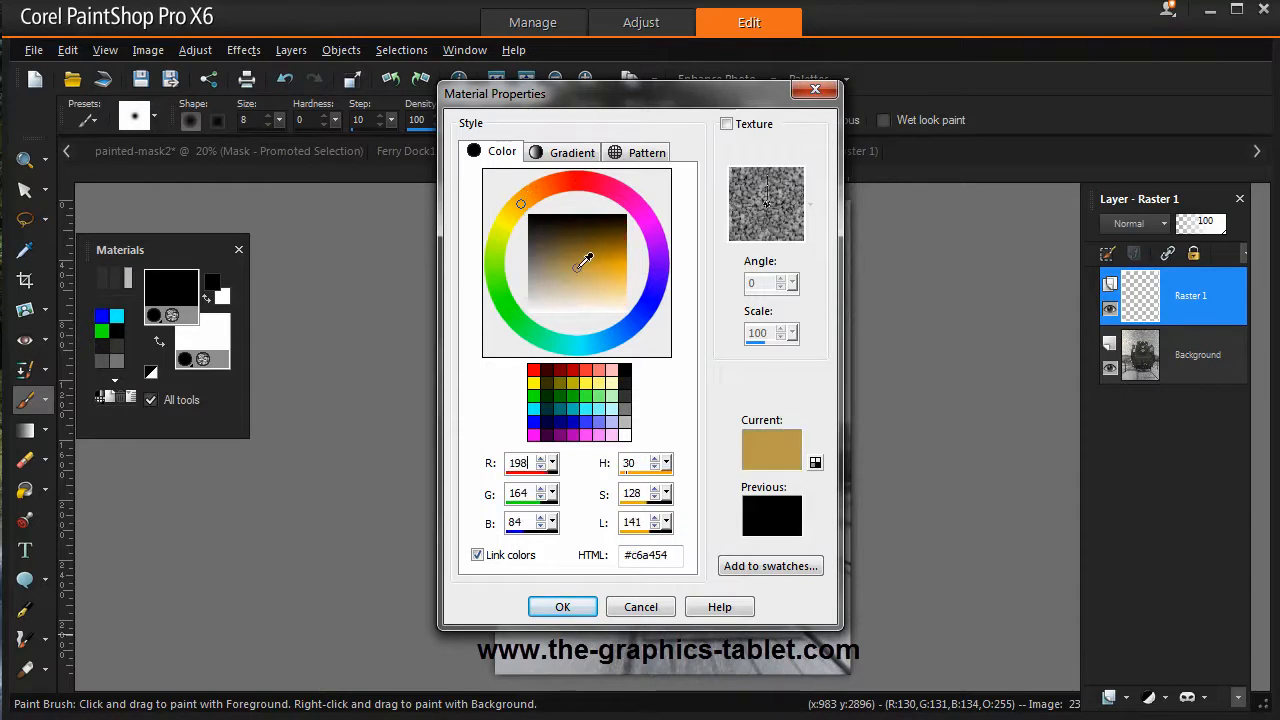
pyautogui.click(568, 266)
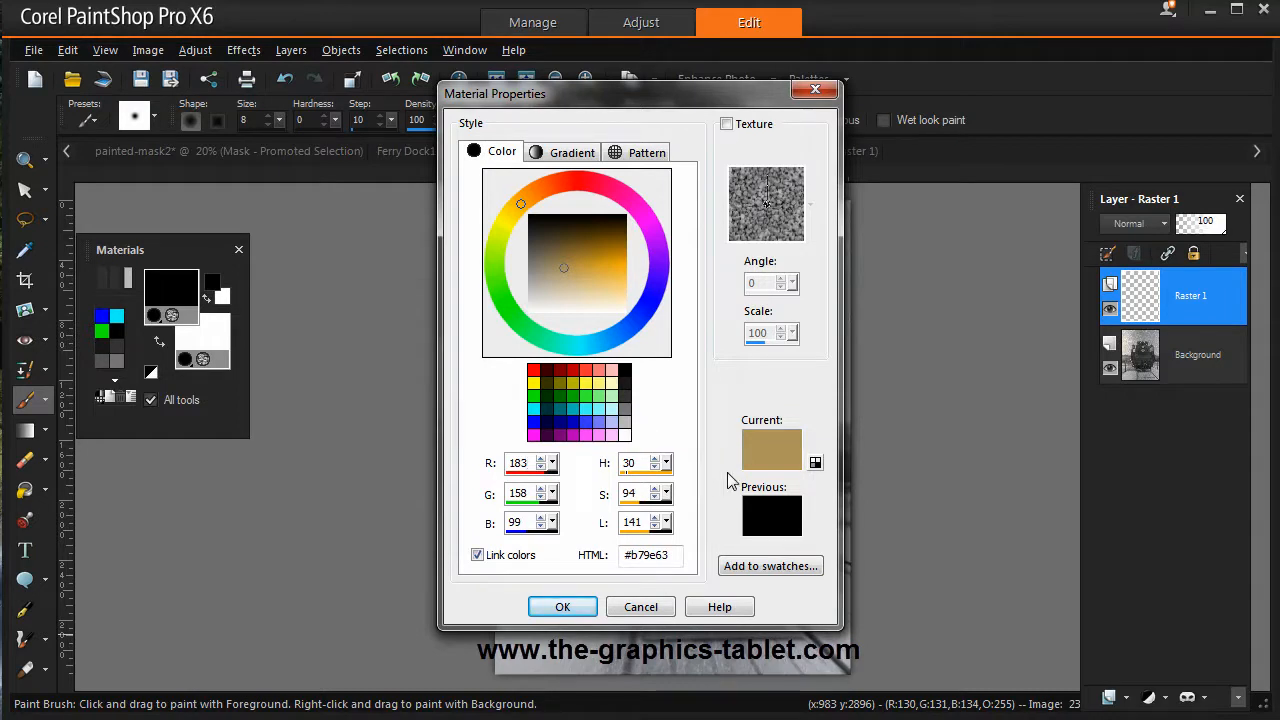
pyautogui.click(563, 607)
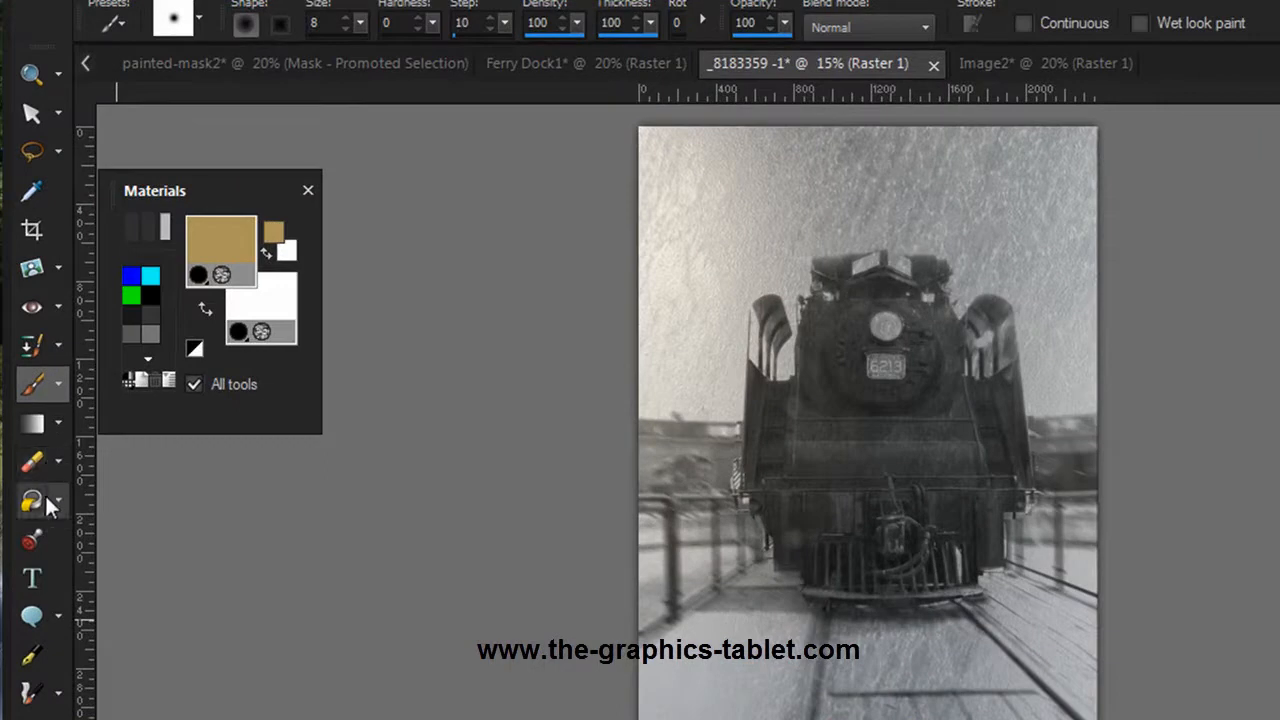
pyautogui.click(31, 503)
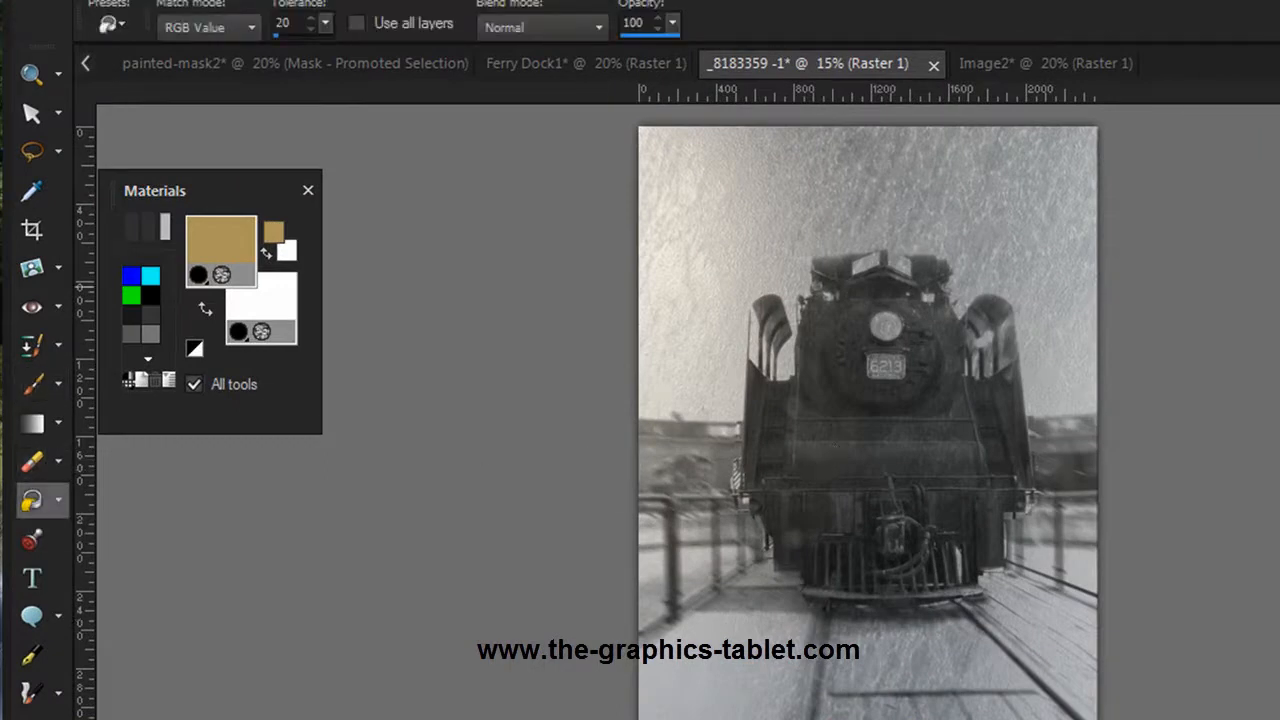
pyautogui.click(922, 410)
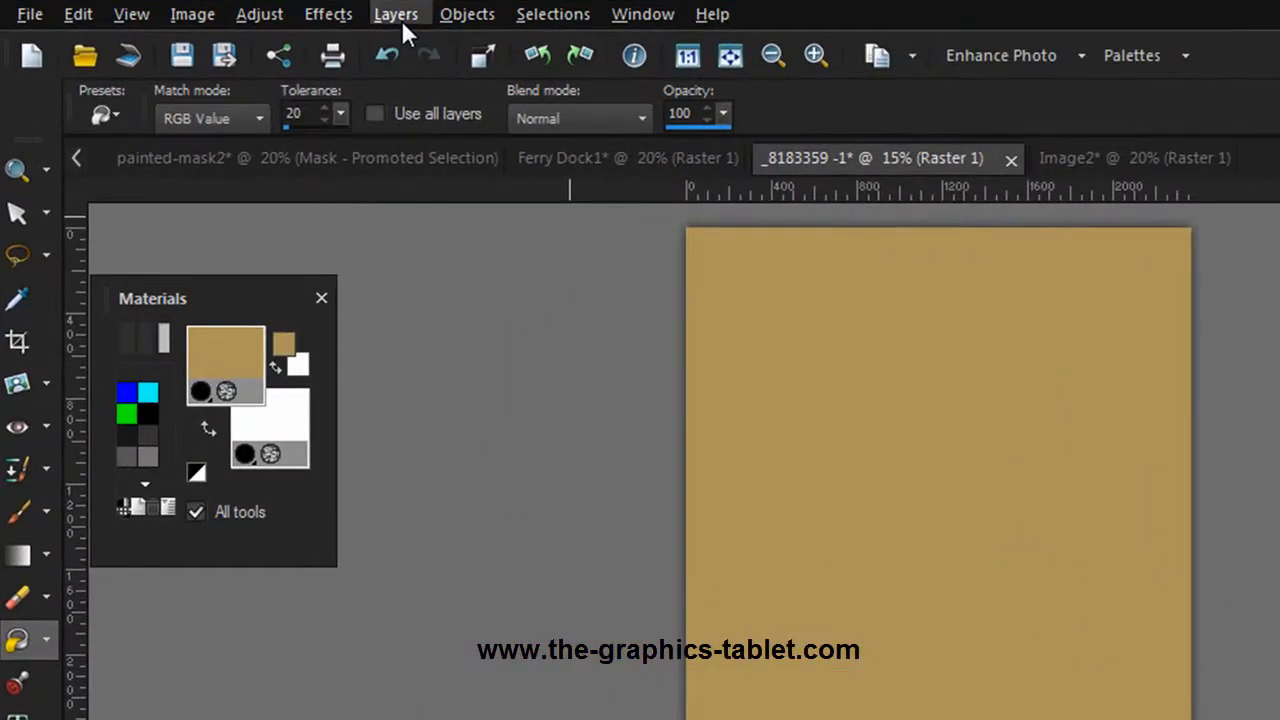
# Step: Load "train mask" from disk onto the tan layer, fitted to canvas, from source luminance with inverted transparency and the show-all-mask option
pyautogui.click(401, 20)
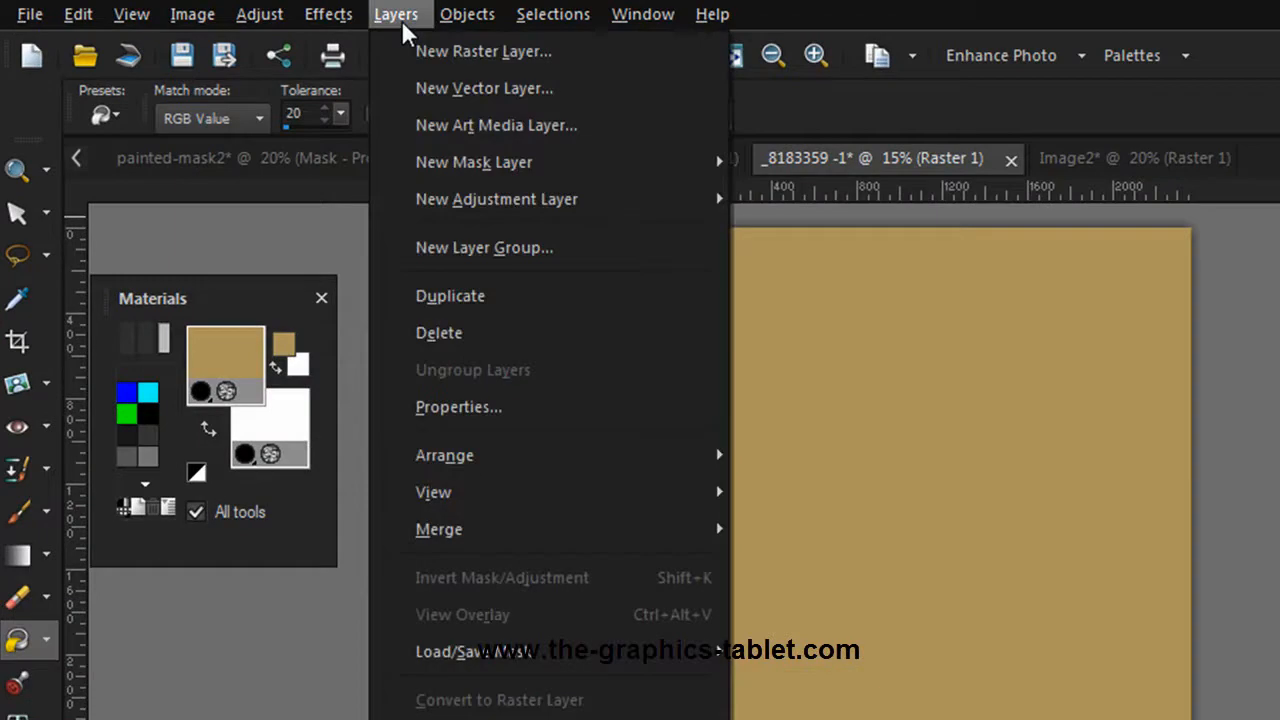
pyautogui.moveTo(503, 663)
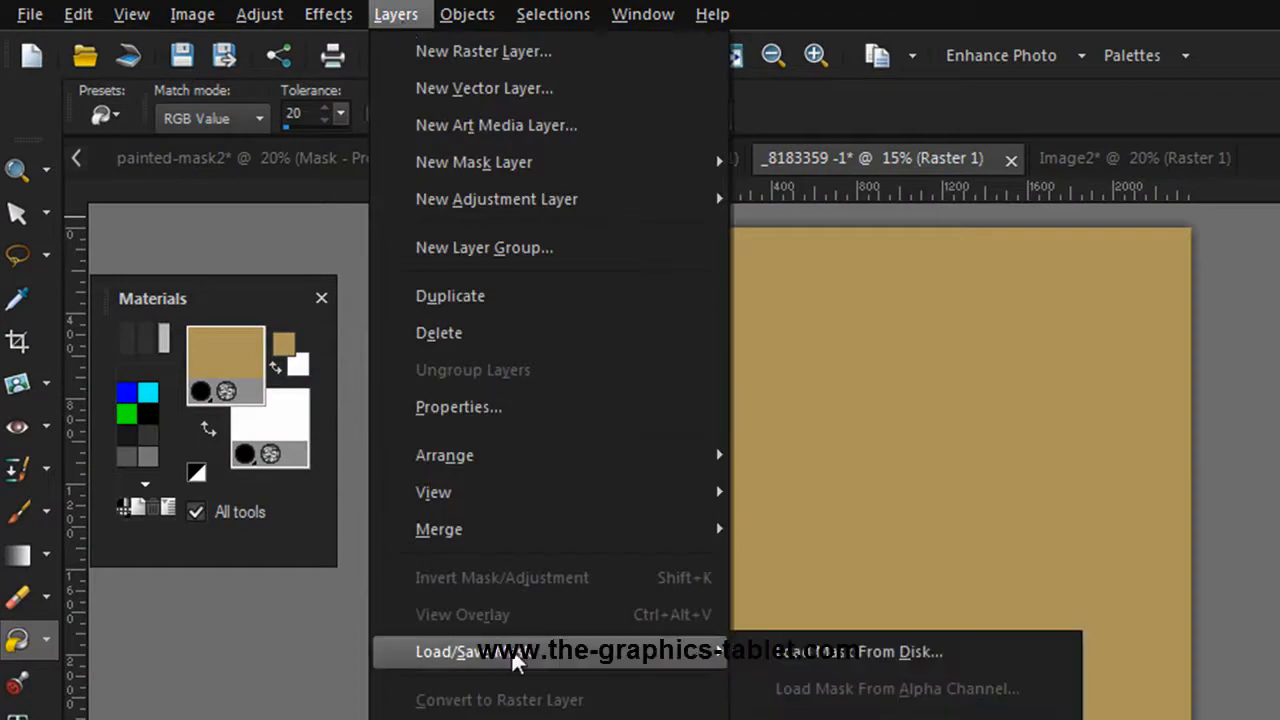
pyautogui.click(905, 653)
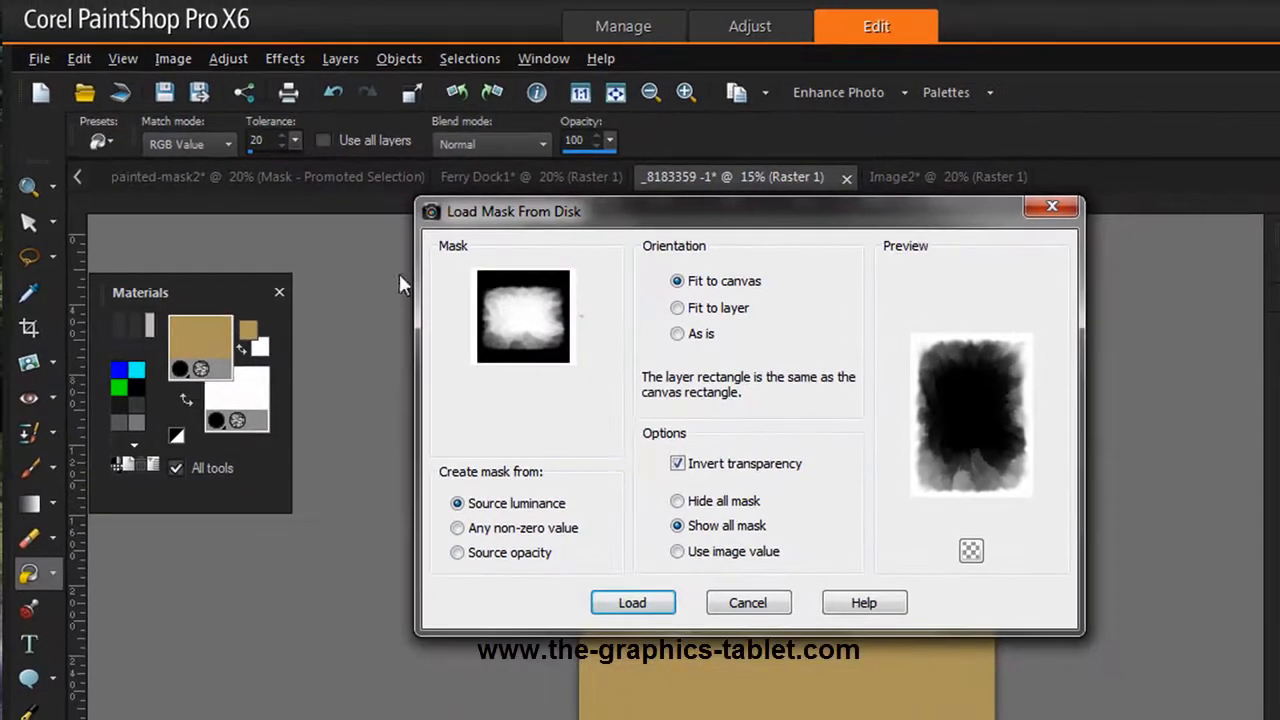
pyautogui.click(497, 306)
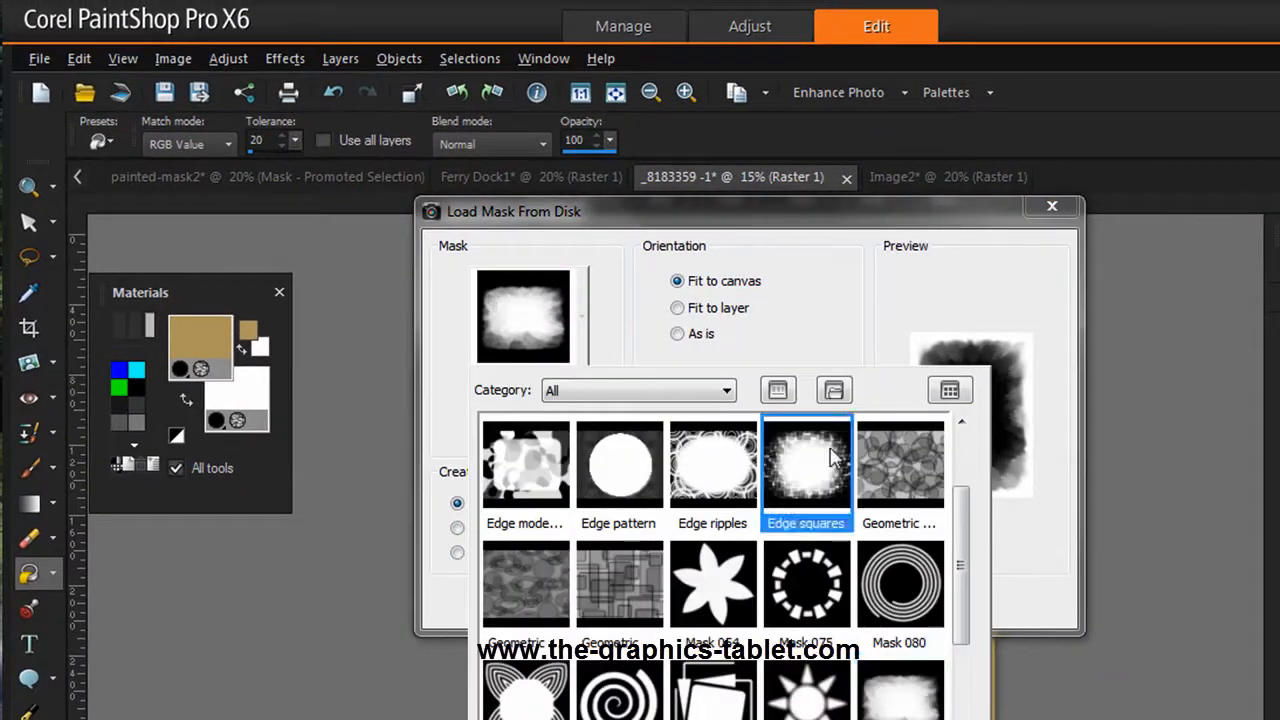
pyautogui.moveTo(966, 541); pyautogui.dragTo(964, 643)
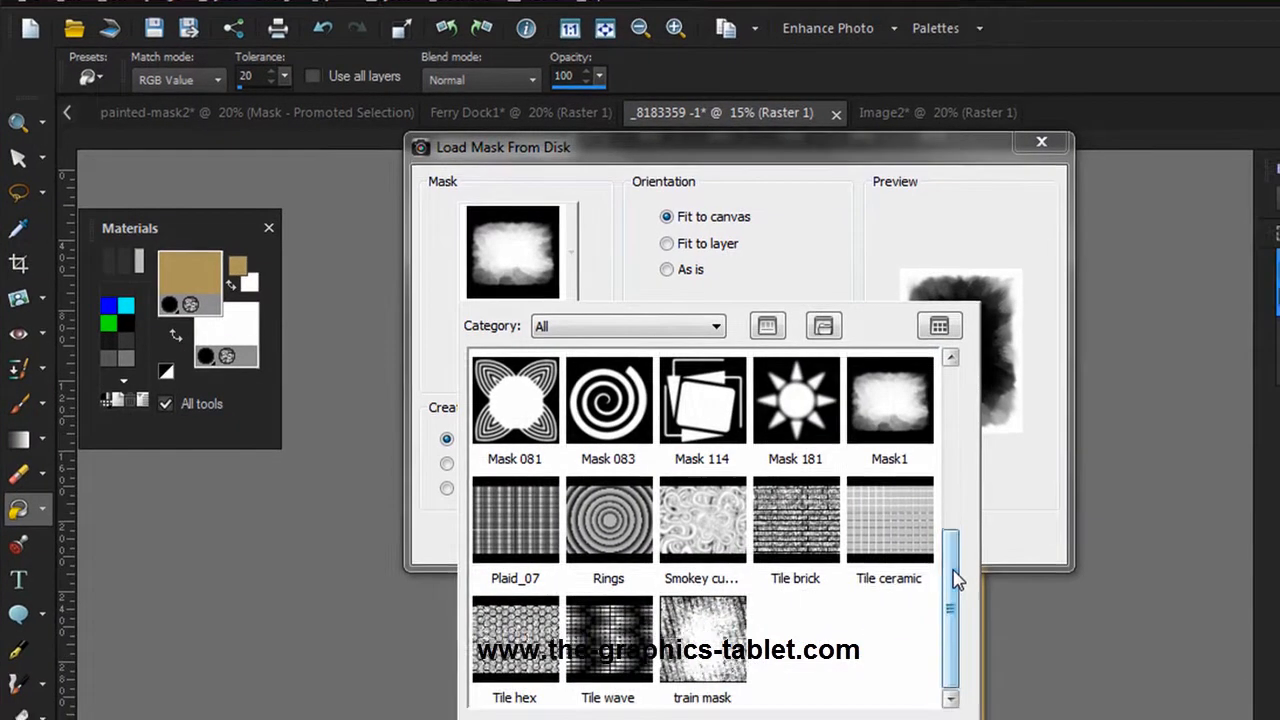
pyautogui.click(724, 700)
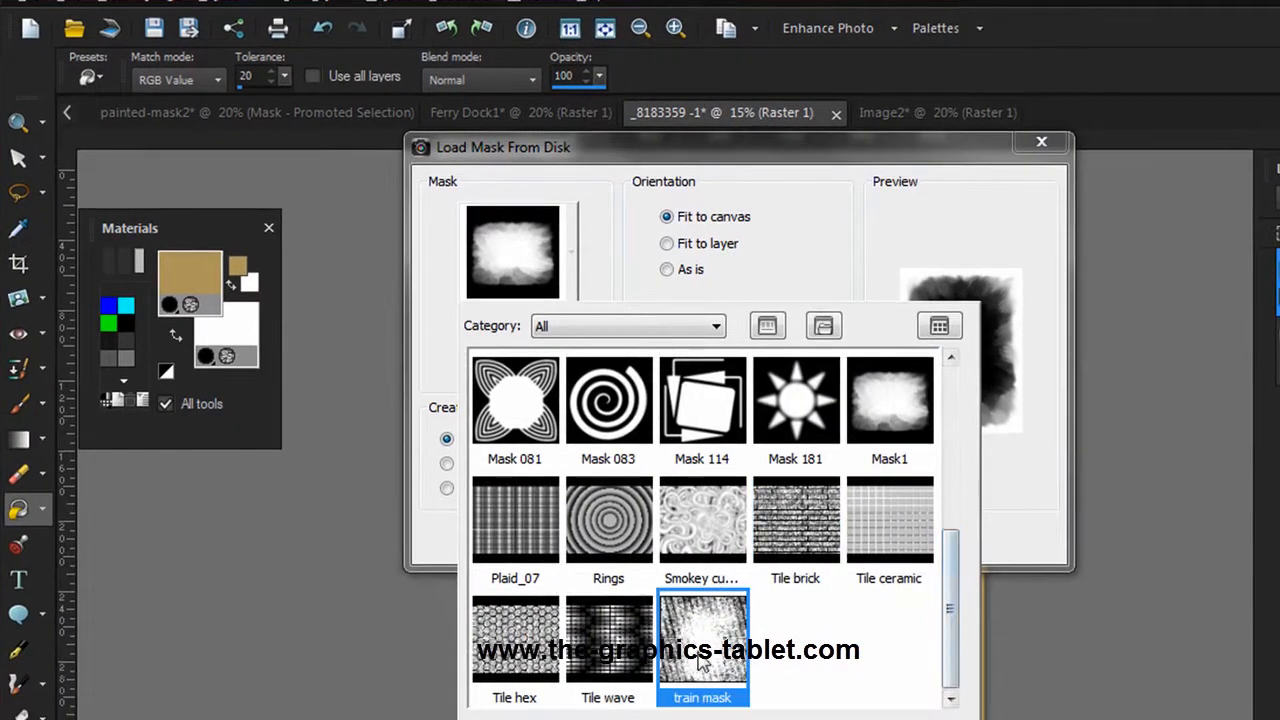
pyautogui.click(714, 637)
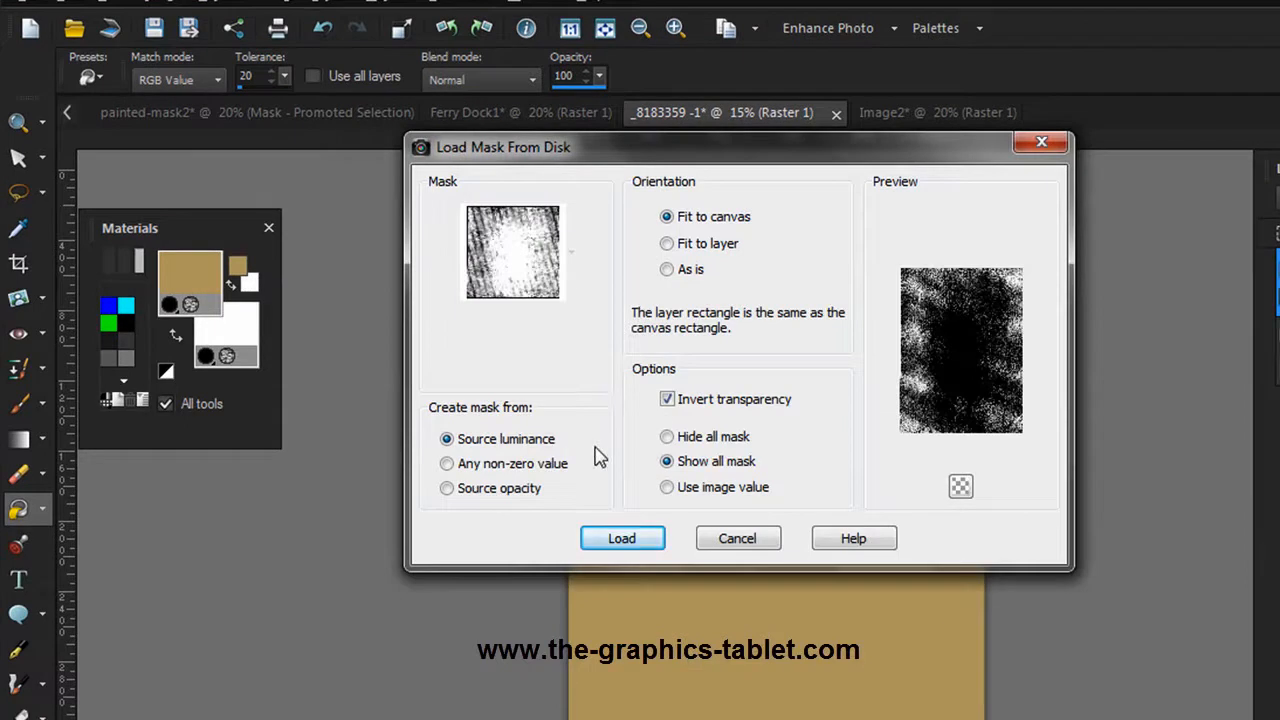
pyautogui.click(628, 540)
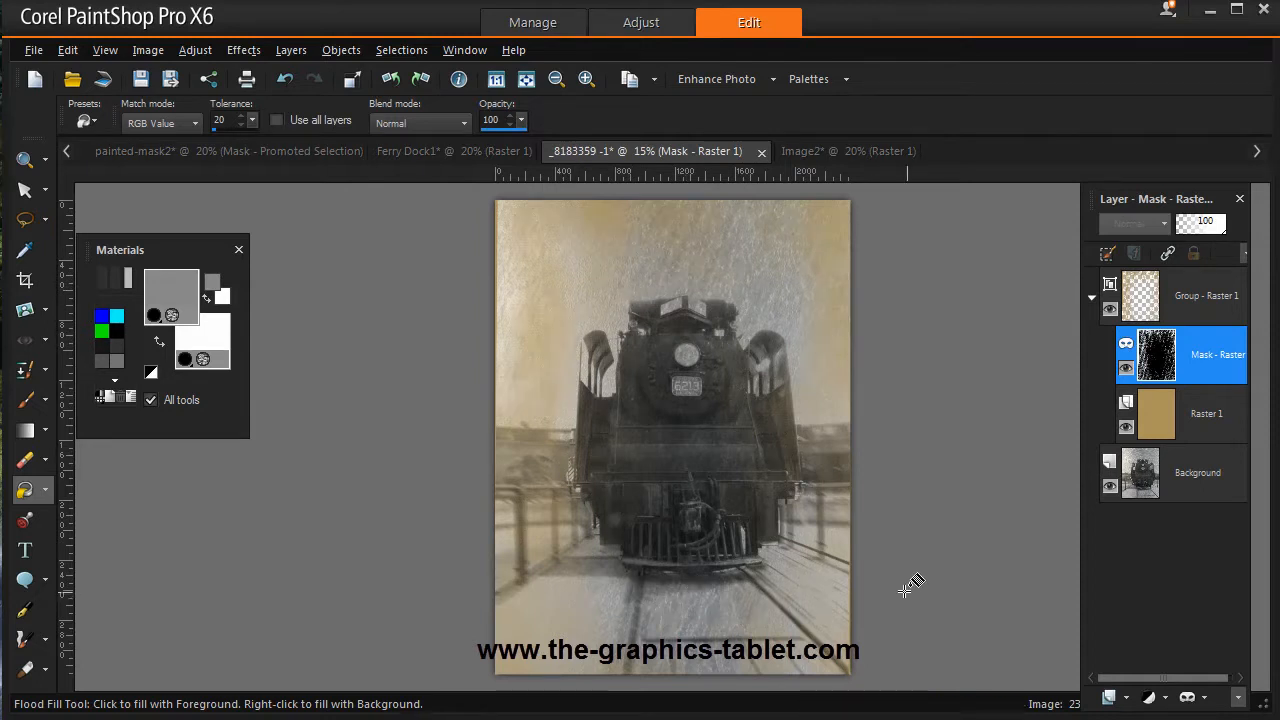
# Step: Try different opacities on the tan Raster 1 layer inside the mask group and set it to 71
pyautogui.click(1194, 424)
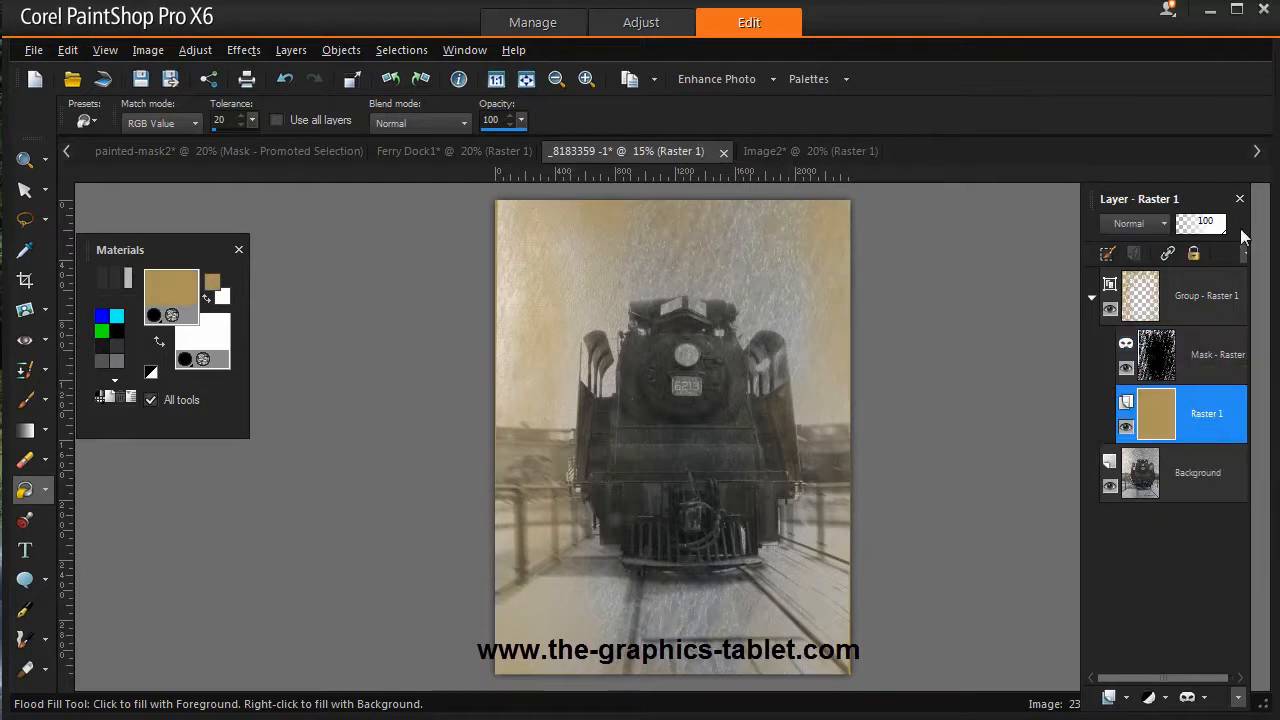
pyautogui.moveTo(1225, 233); pyautogui.dragTo(1203, 231)
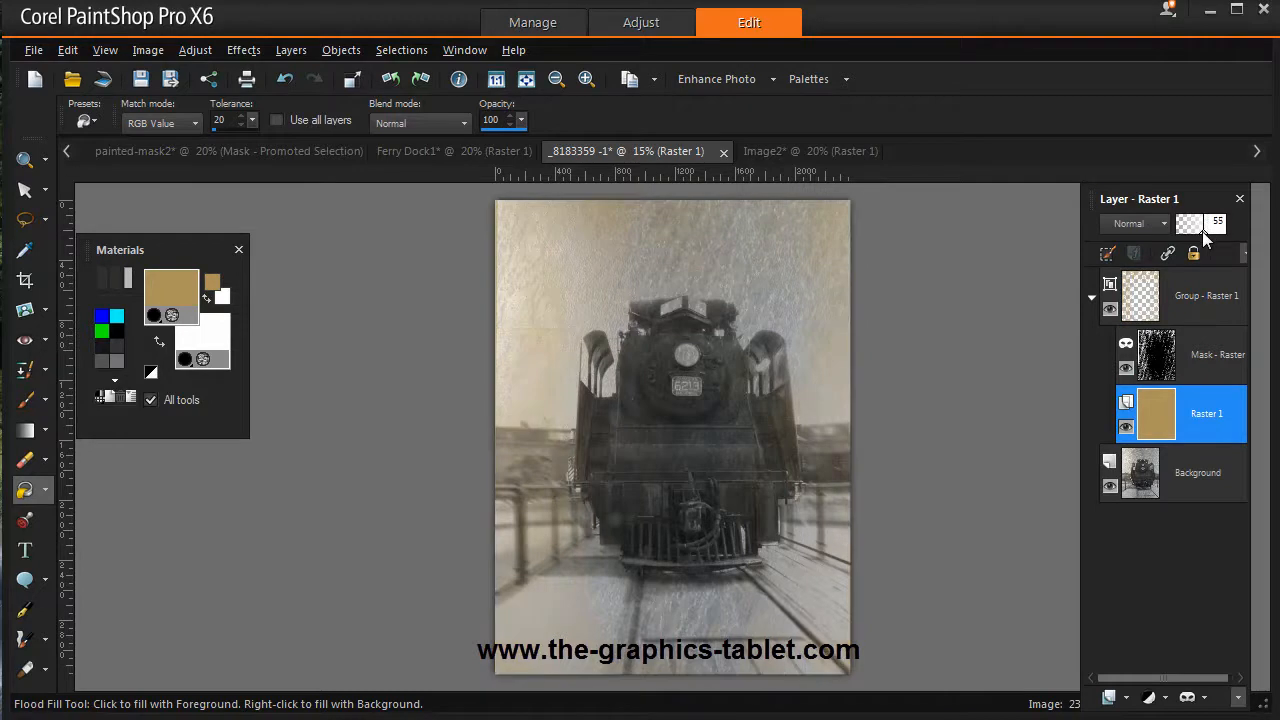
pyautogui.moveTo(1202, 231); pyautogui.dragTo(1232, 230)
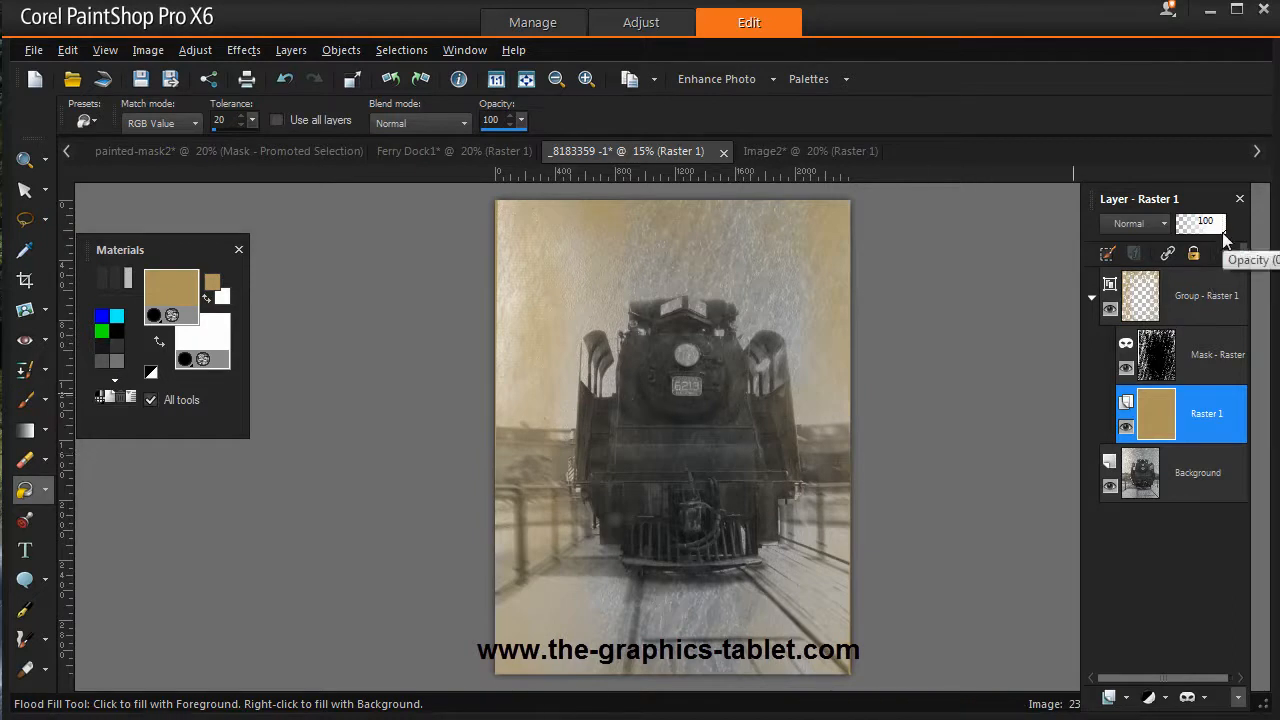
pyautogui.moveTo(1222, 232); pyautogui.dragTo(1210, 232)
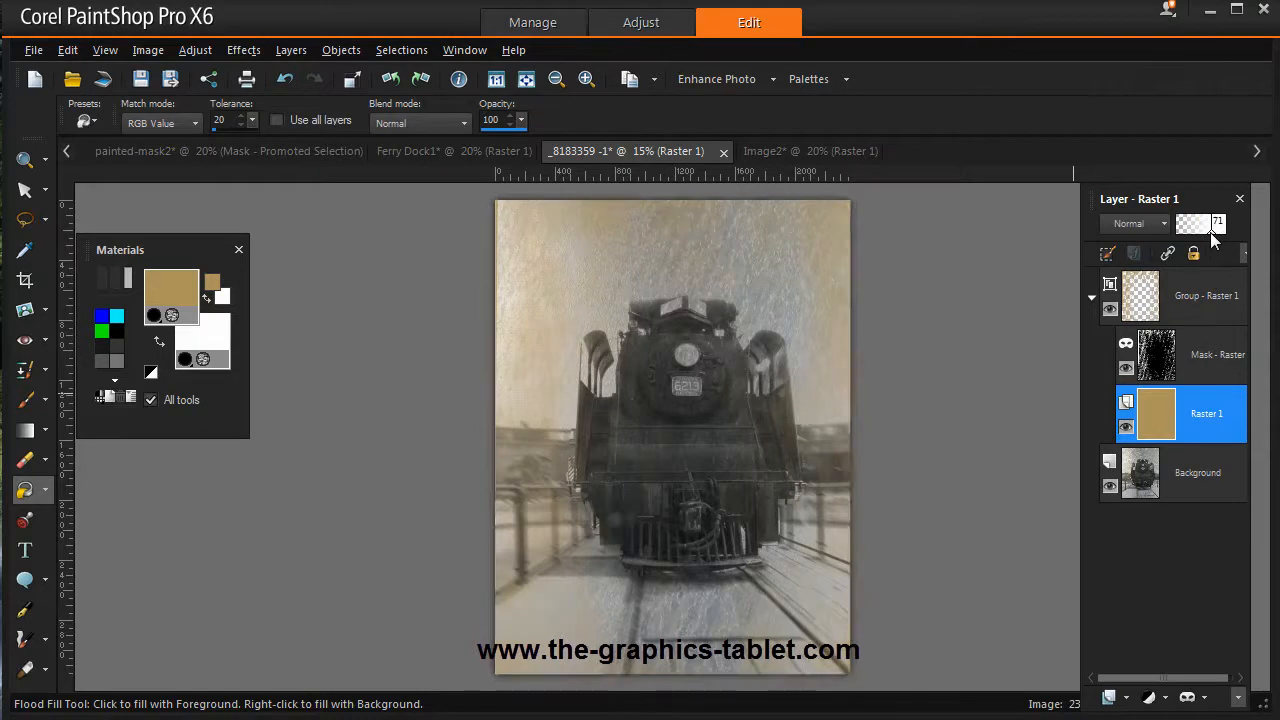